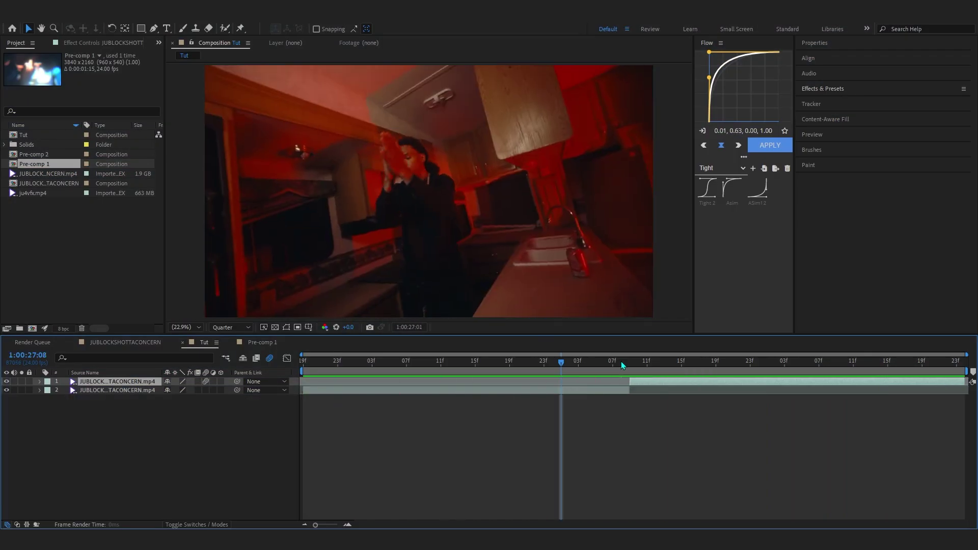
# - Play through the cut between the two clips and duplicate the first clip's layer
pyautogui.press('space')
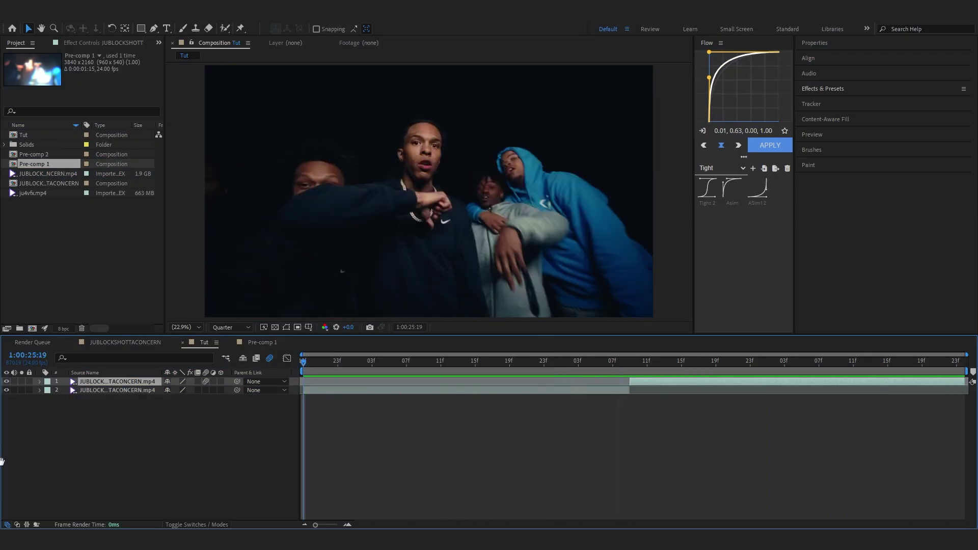
pyautogui.click(121, 396)
pyautogui.click(119, 389)
pyautogui.press('space')
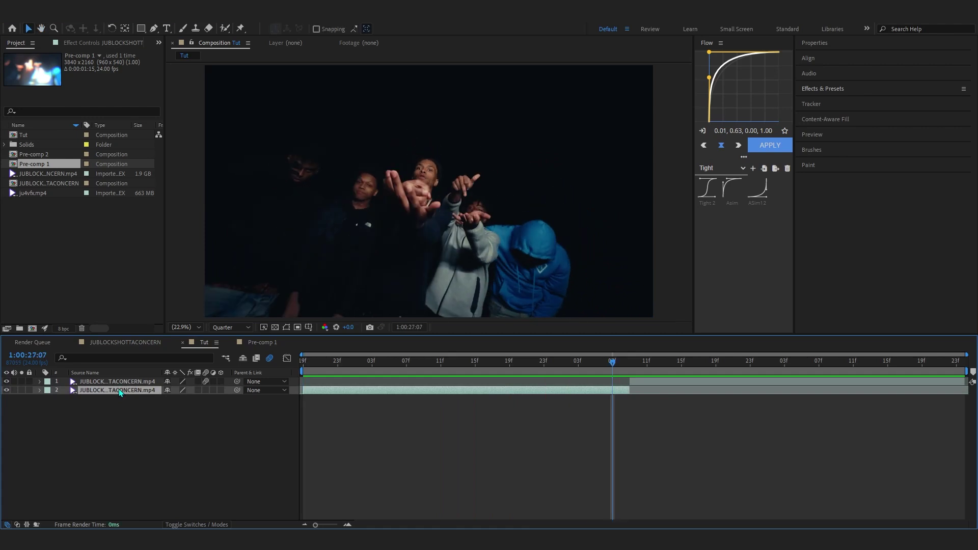
pyautogui.hotkey('ctrl', 'd')
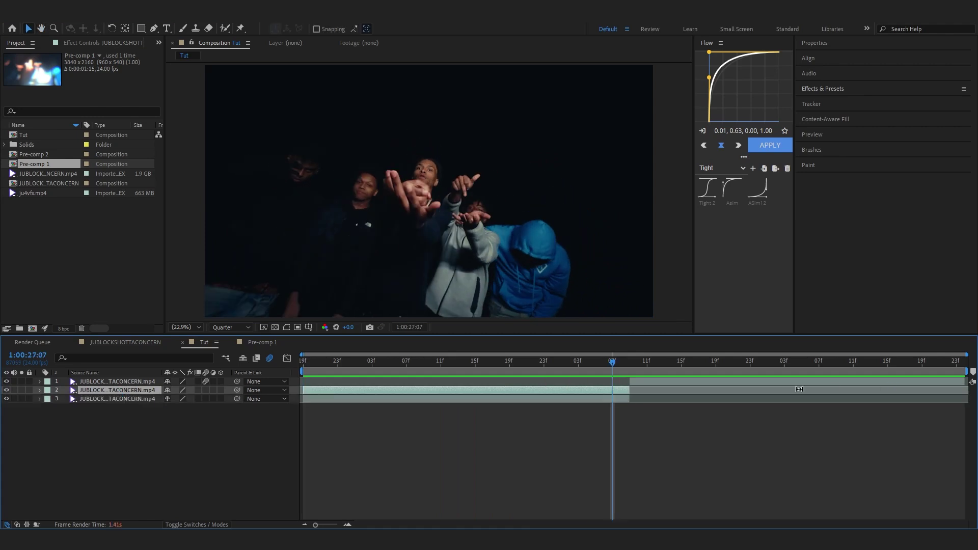
# - Freeze the duplicated first-clip layer on its last frame before the cut, at 1:00:27:08
pyautogui.click(623, 372)
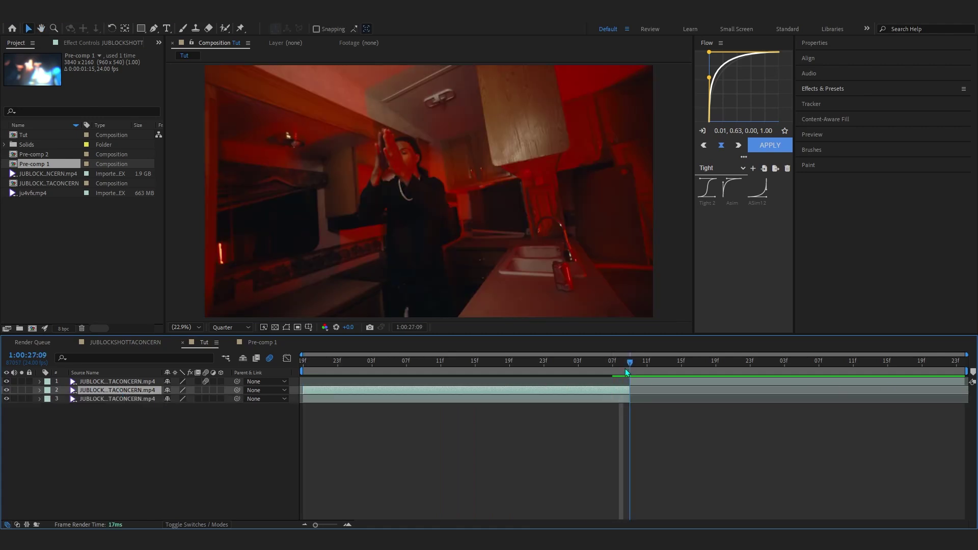
pyautogui.rightClick(624, 386)
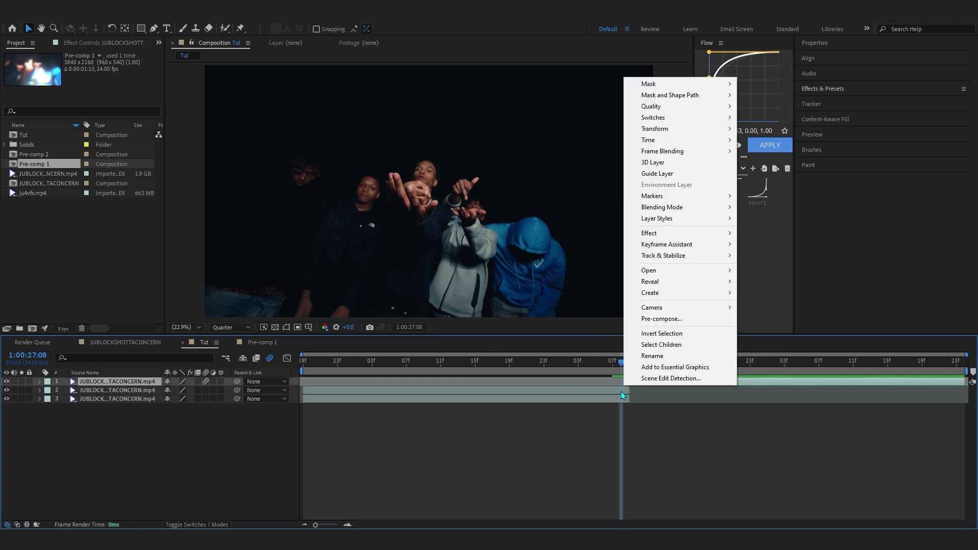
pyautogui.rightClick(621, 391)
pyautogui.moveTo(660, 148)
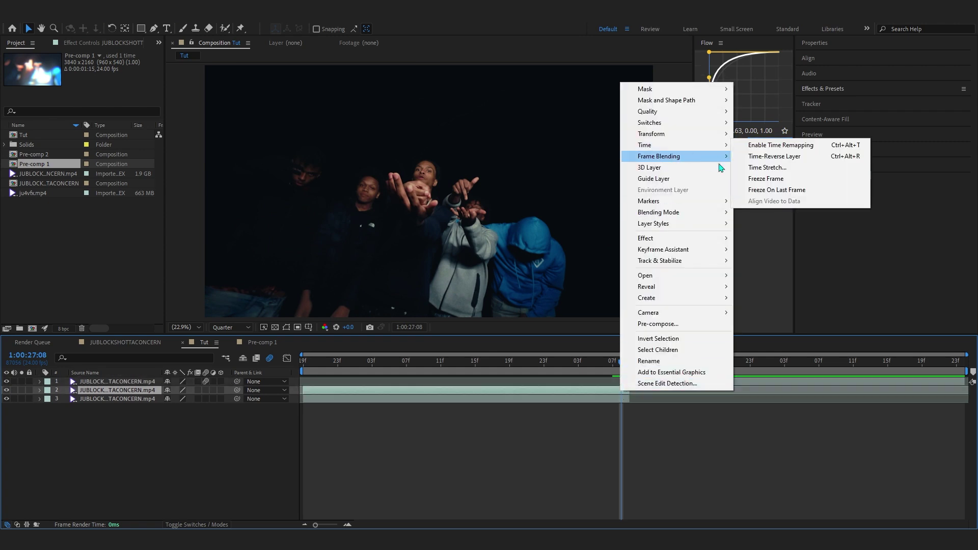
pyautogui.click(766, 179)
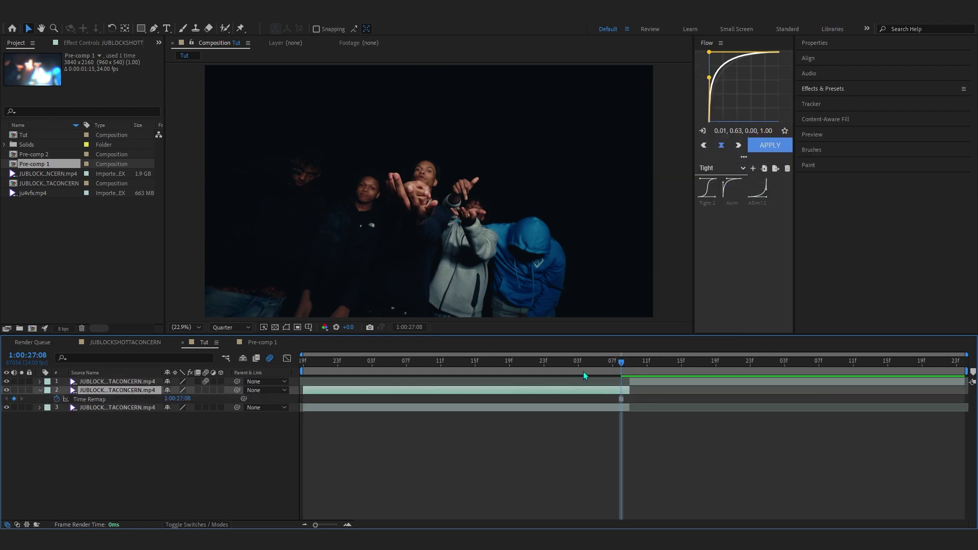
# - Move the freeze-frame layer to the top of the stack and trim it to run from 1:00:27:09 to the end of the second clip
pyautogui.press('u')
pyautogui.moveTo(102, 390)
pyautogui.mouseDown()
pyautogui.moveTo(95, 382)
pyautogui.moveTo(113, 379)
pyautogui.mouseUp()
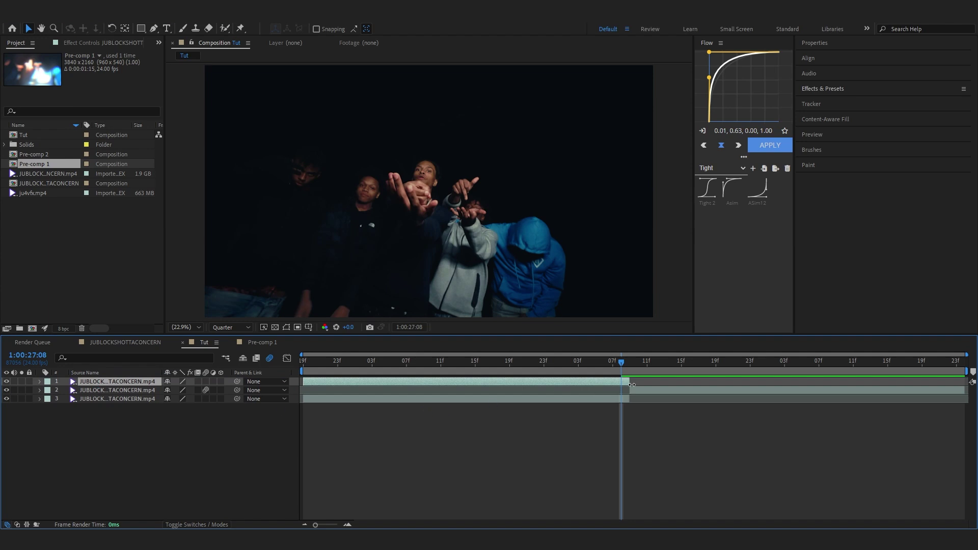
pyautogui.moveTo(628, 383); pyautogui.dragTo(970, 373)
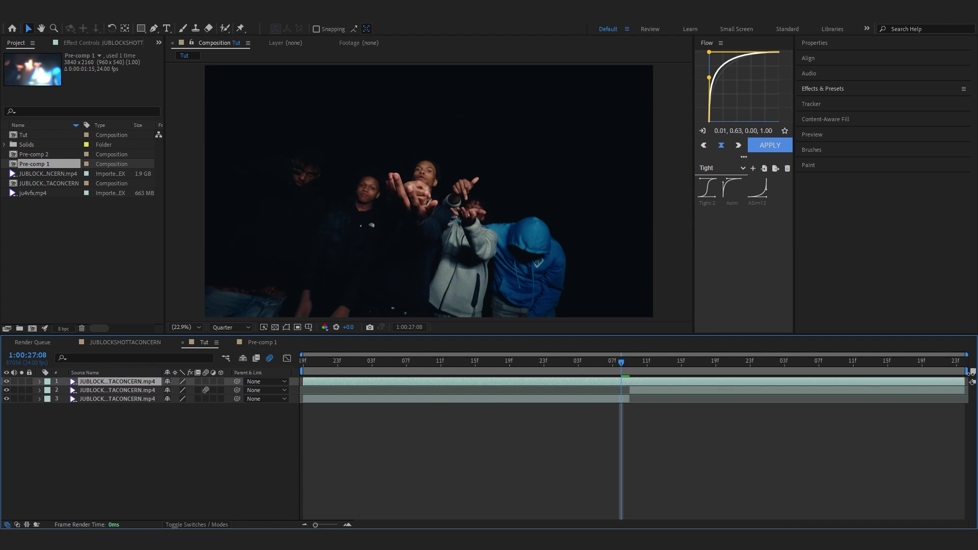
pyautogui.press('space')
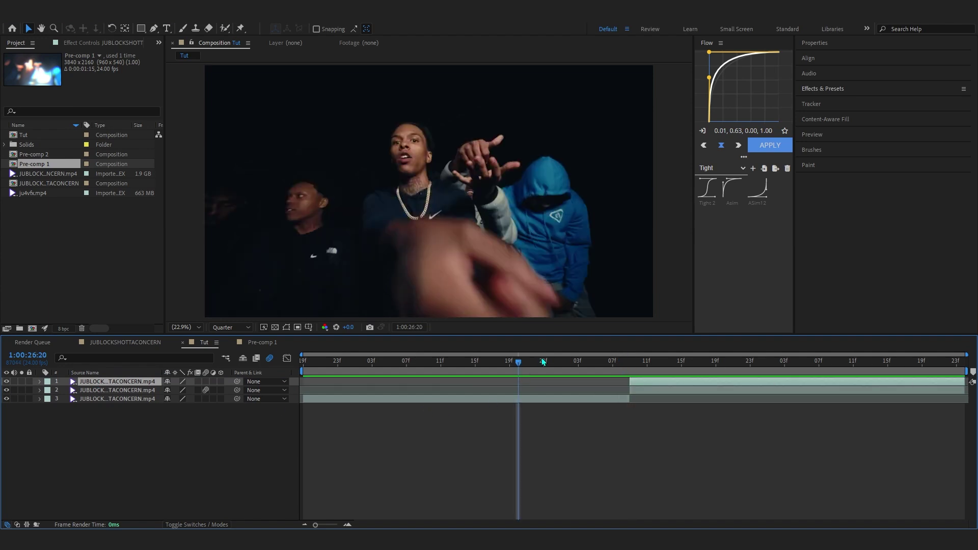
# - Toggle the freeze-frame layer's visibility at the cut to compare it with the second clip beneath
pyautogui.click(7, 381)
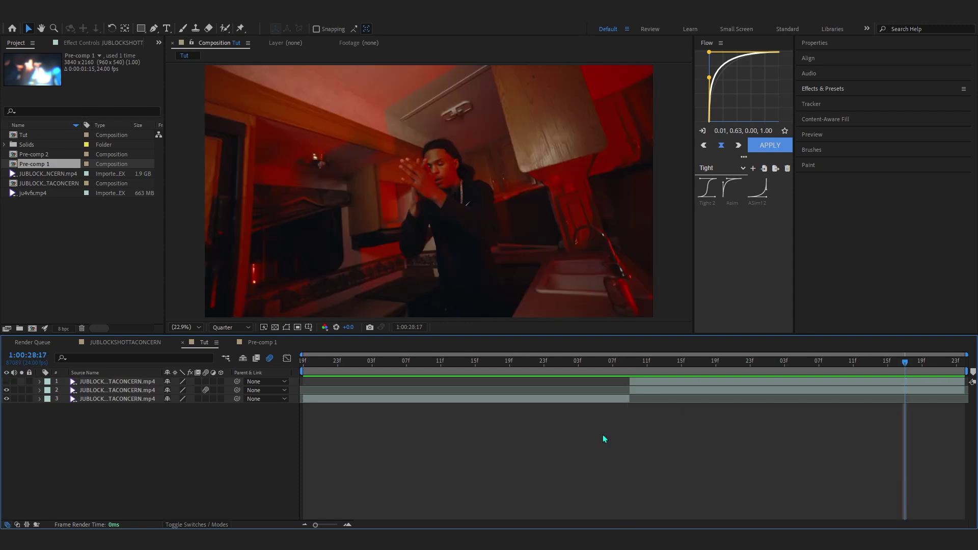
pyautogui.click(631, 363)
pyautogui.click(7, 381)
pyautogui.click(7, 382)
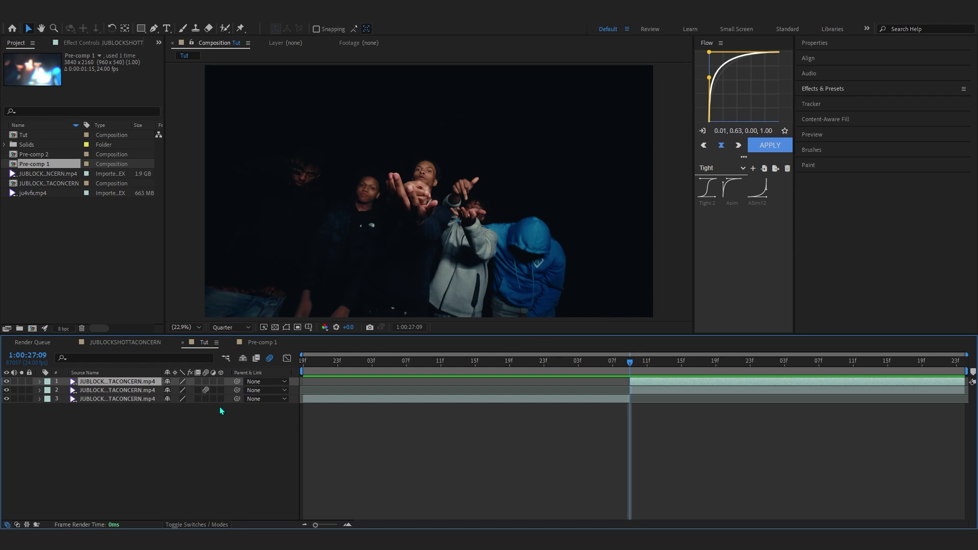
# - Keyframe the freeze-frame layer's opacity to fade out from 100% at 1:00:27:09 until about 1:00:28:10, and preview the fade
pyautogui.hotkey('alt', 'shift', 't')
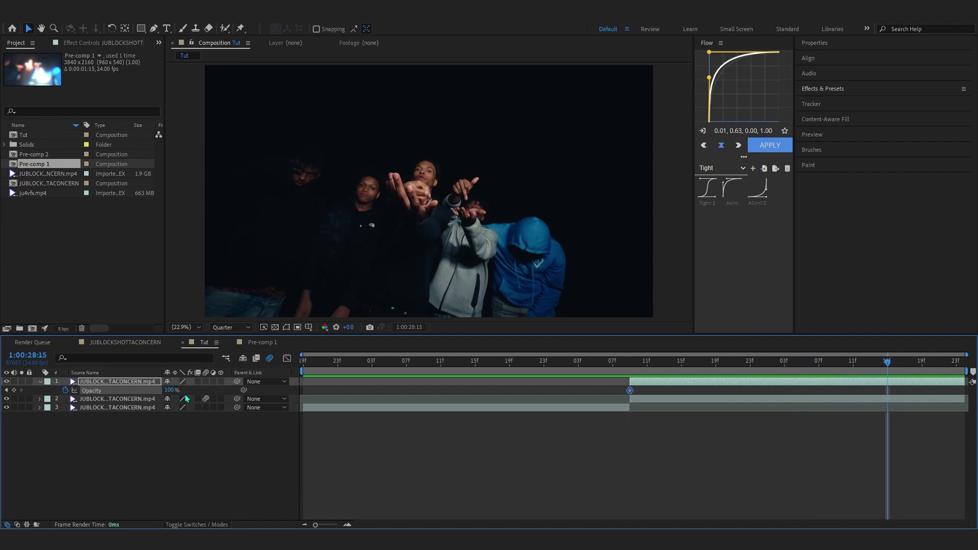
pyautogui.press('space')
pyautogui.click(624, 365)
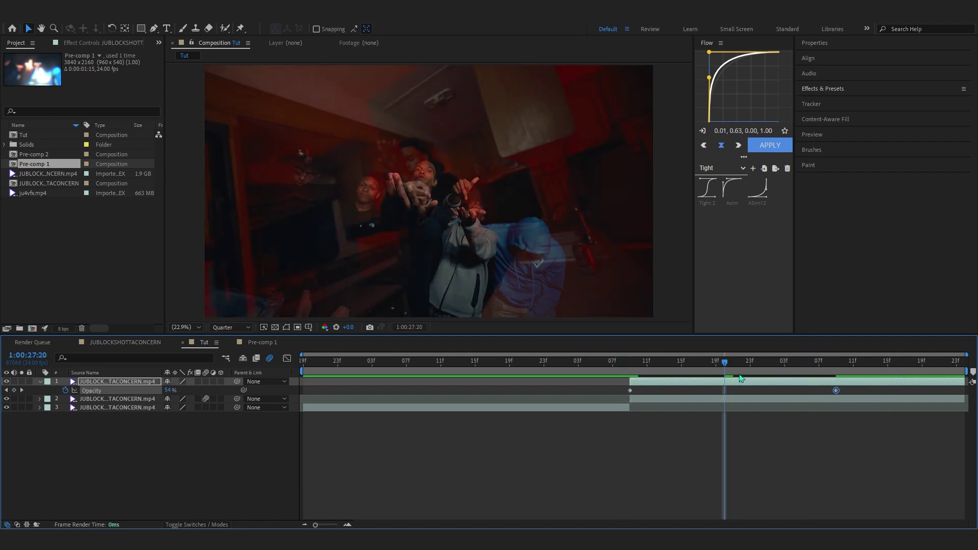
pyautogui.click(636, 363)
pyautogui.click(632, 365)
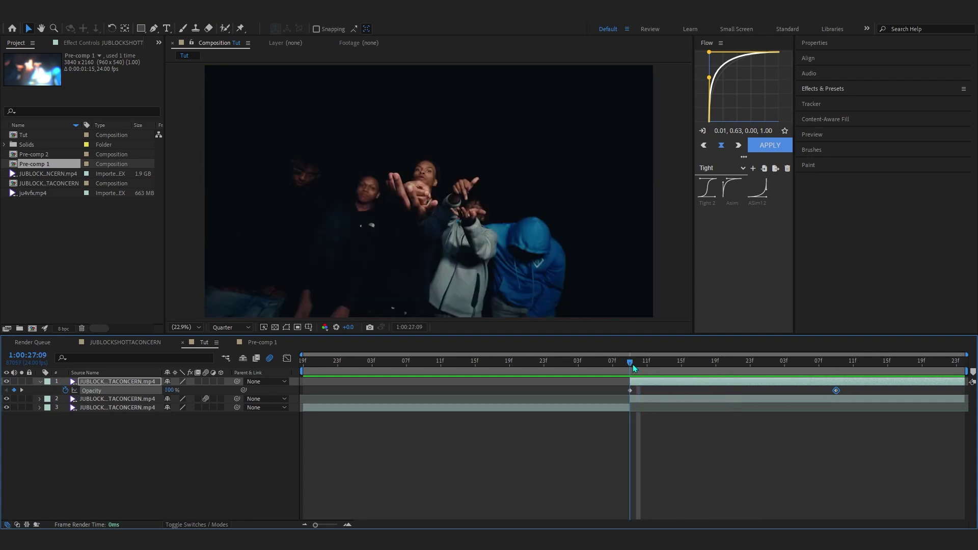
pyautogui.press('space')
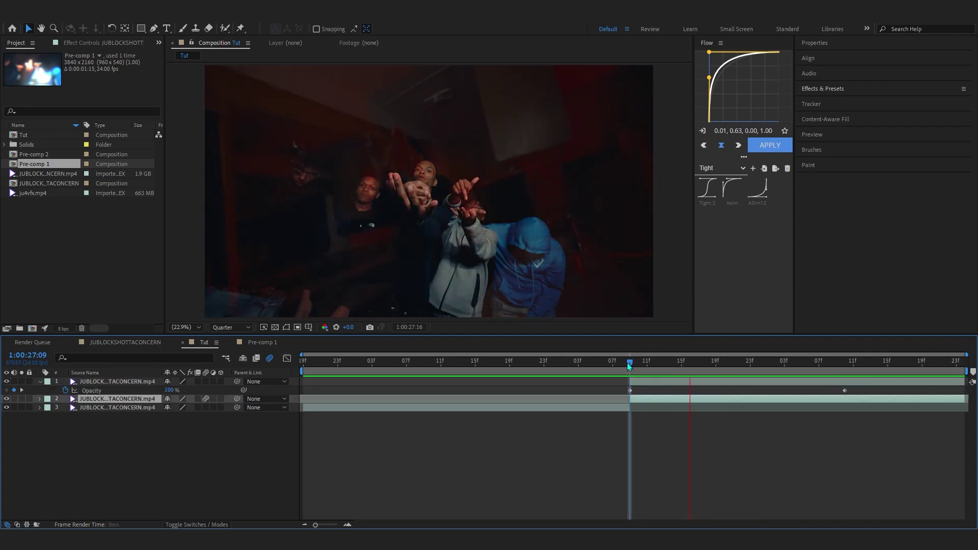
pyautogui.press('space')
pyautogui.press('space')
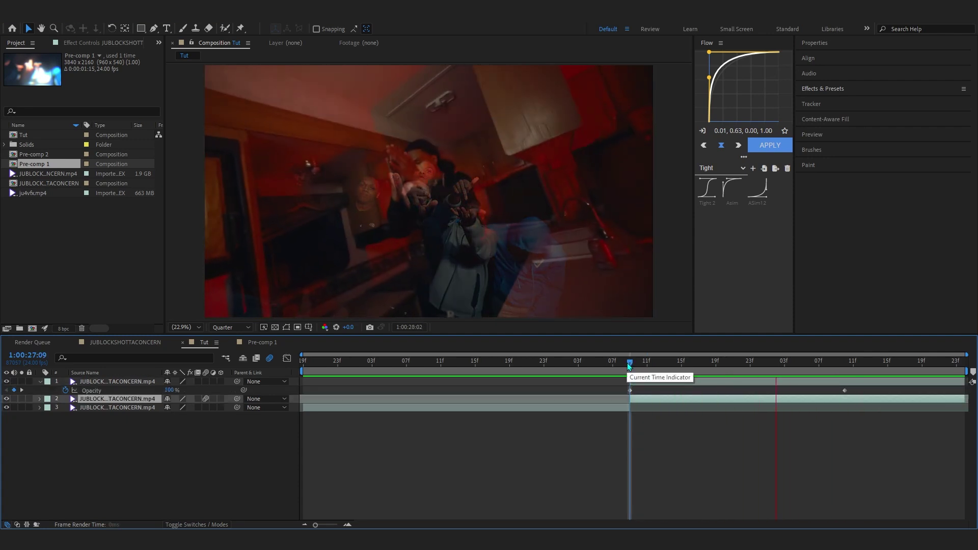
pyautogui.press('space')
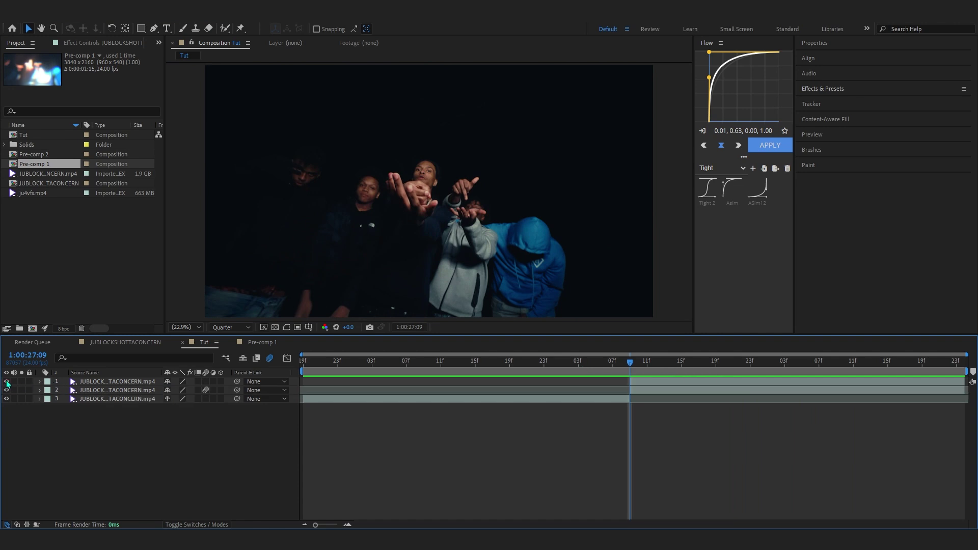
# - Hide the freeze-frame layer and keyframe the second clip's scale from 270% at 1:00:27:09 to 100% at about 1:00:28:21
pyautogui.click(122, 390)
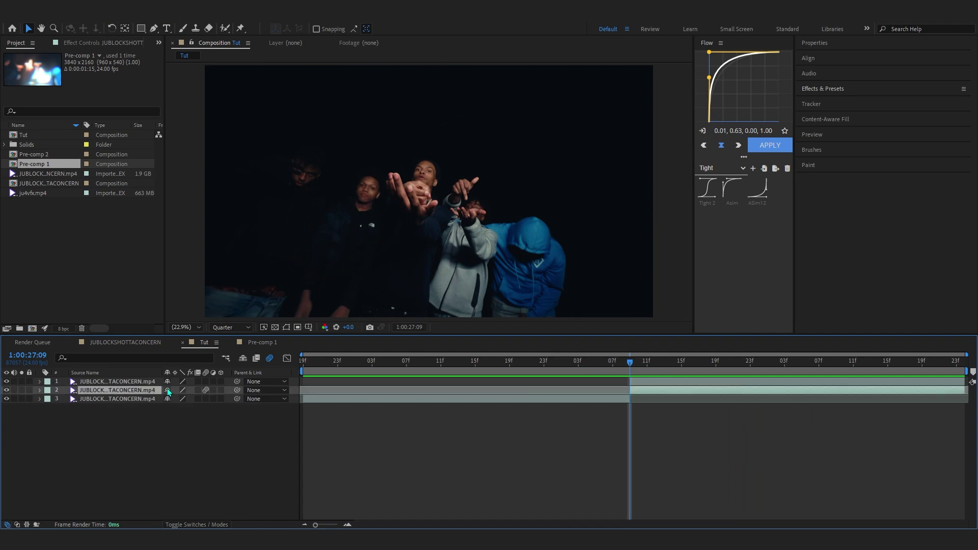
pyautogui.click(7, 381)
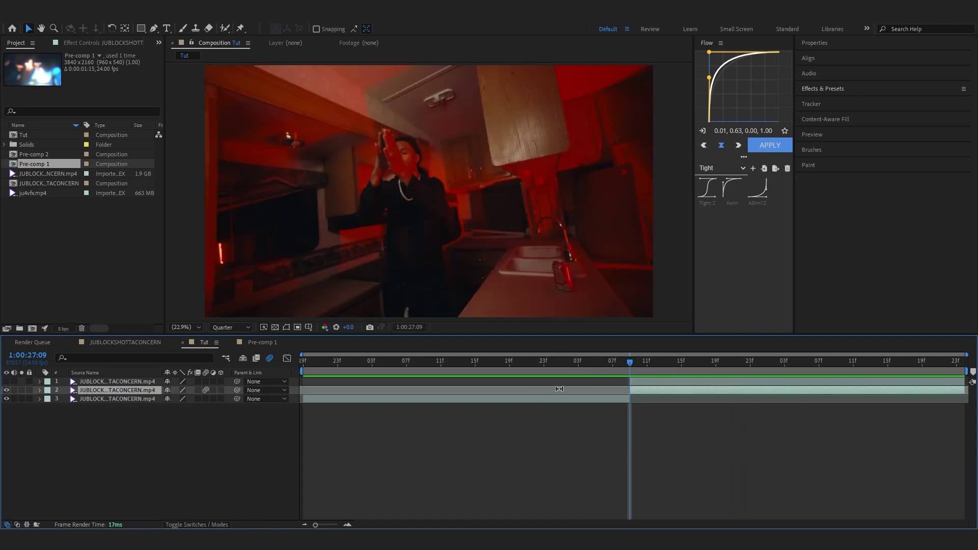
pyautogui.press('s')
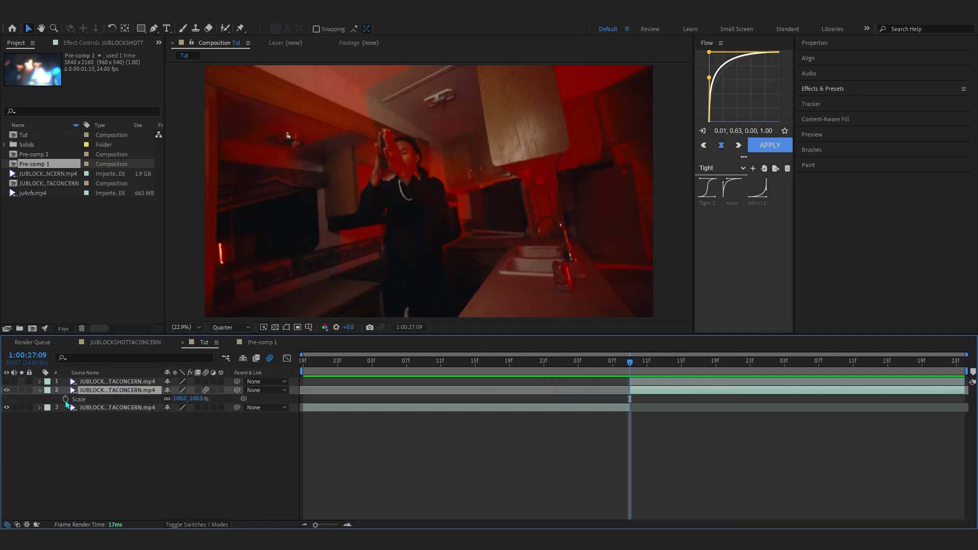
pyautogui.moveTo(632, 403); pyautogui.dragTo(743, 407)
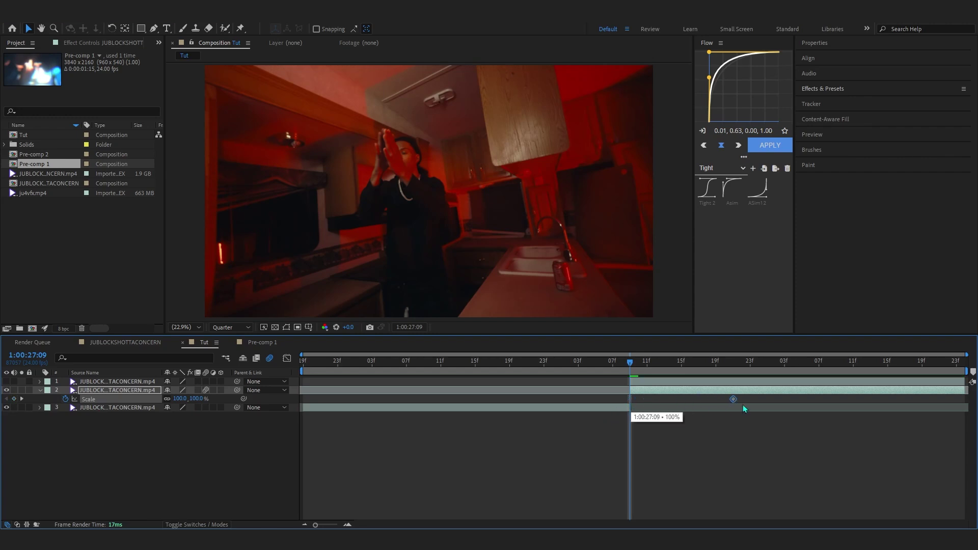
pyautogui.moveTo(918, 405); pyautogui.dragTo(933, 403)
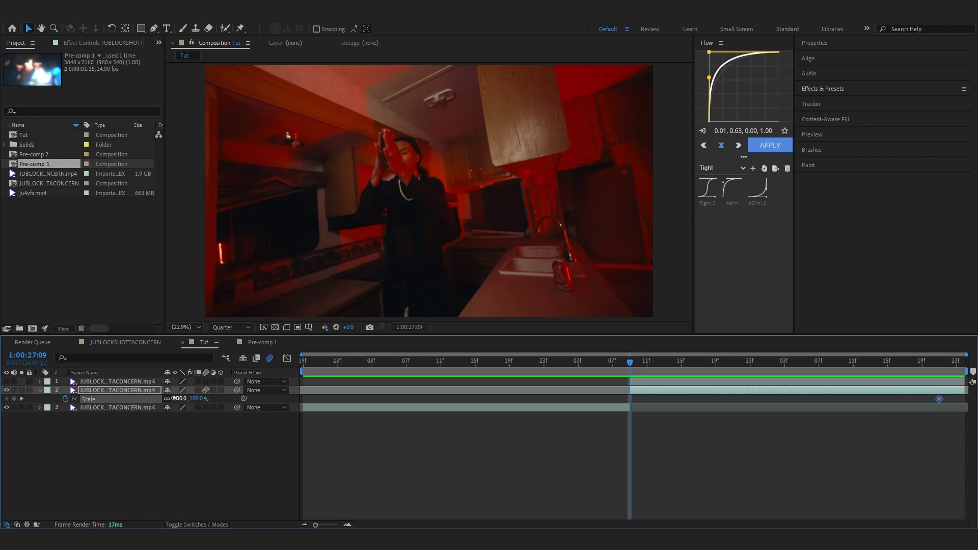
pyautogui.moveTo(175, 398); pyautogui.dragTo(246, 383)
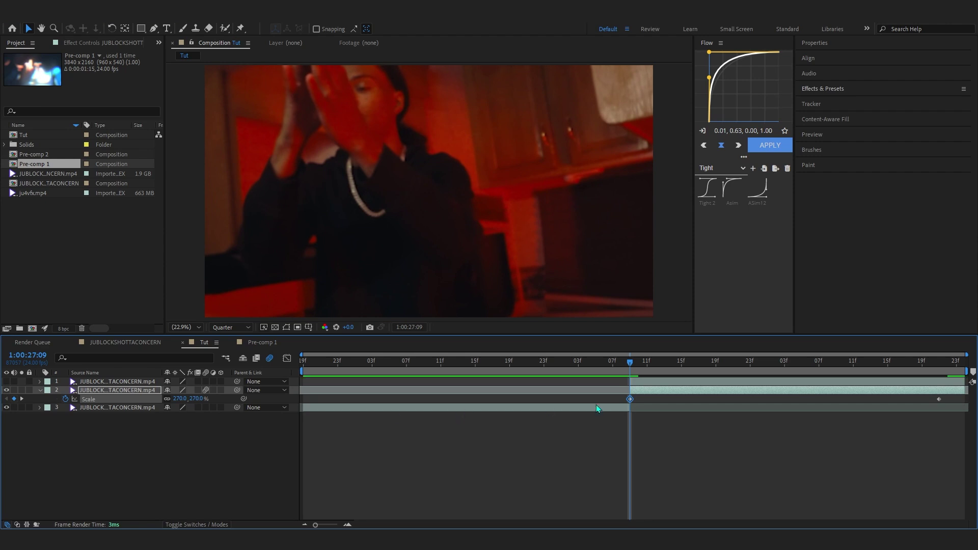
# - Shape the second clip's scale value graph to drop steeply at the first keyframe and ease out smoothly into the last
pyautogui.moveTo(588, 399); pyautogui.dragTo(966, 410)
pyautogui.click(287, 358)
pyautogui.rightClick(525, 387)
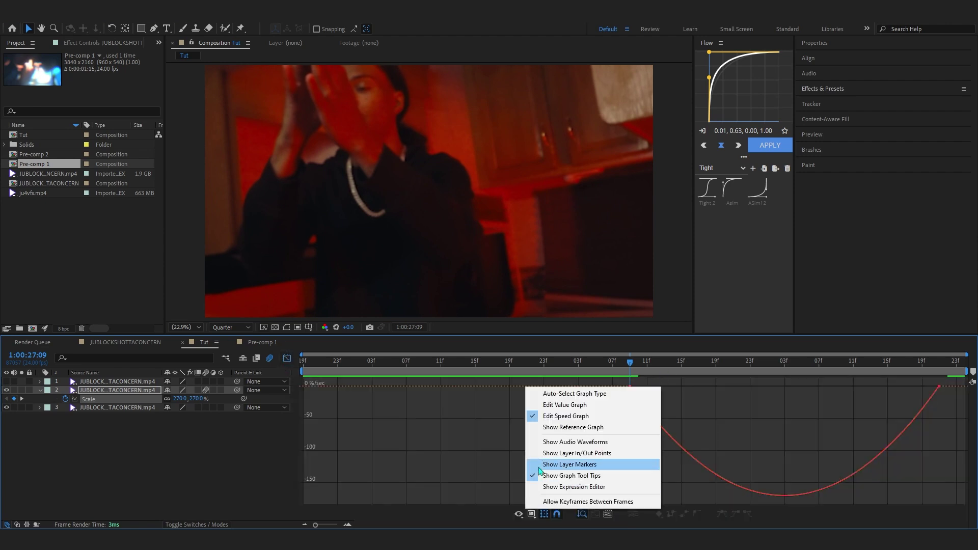
pyautogui.click(636, 404)
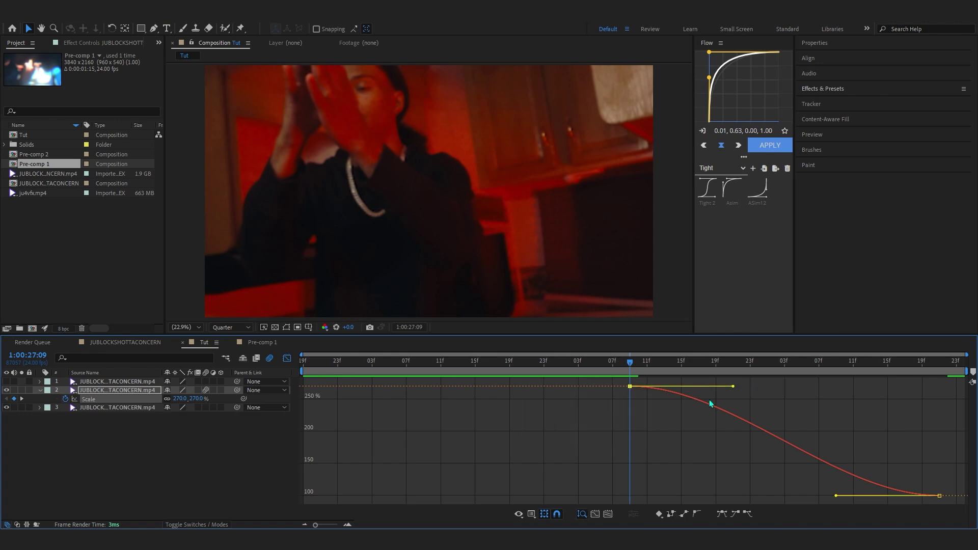
pyautogui.moveTo(733, 386); pyautogui.dragTo(473, 472)
pyautogui.moveTo(835, 495); pyautogui.dragTo(660, 496)
# - Preview the zoom-out, raise the second clip's starting scale at 1:00:27:09 to 289%, and return to the layer view
pyautogui.press('space')
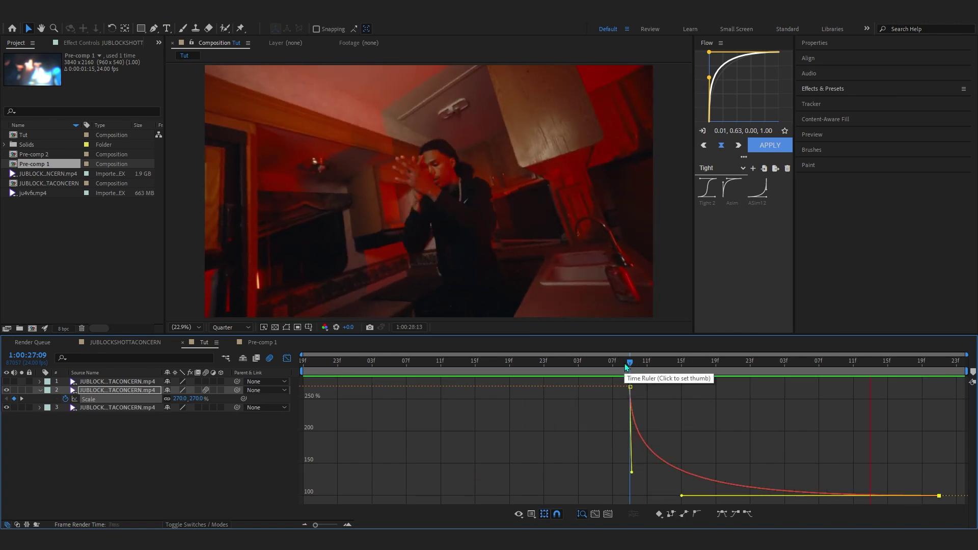
pyautogui.press('space')
pyautogui.press('space')
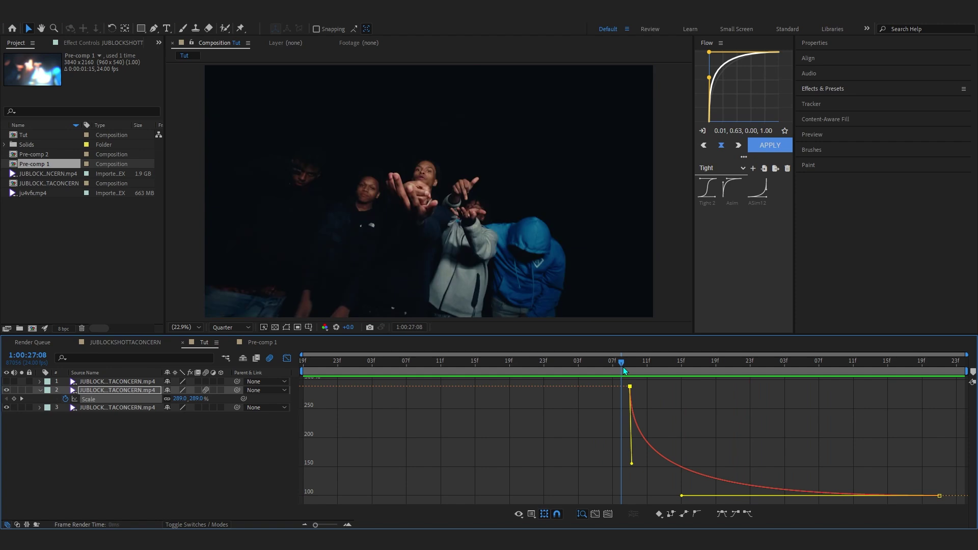
pyautogui.press('space')
pyautogui.hotkey('shift', 'F3')
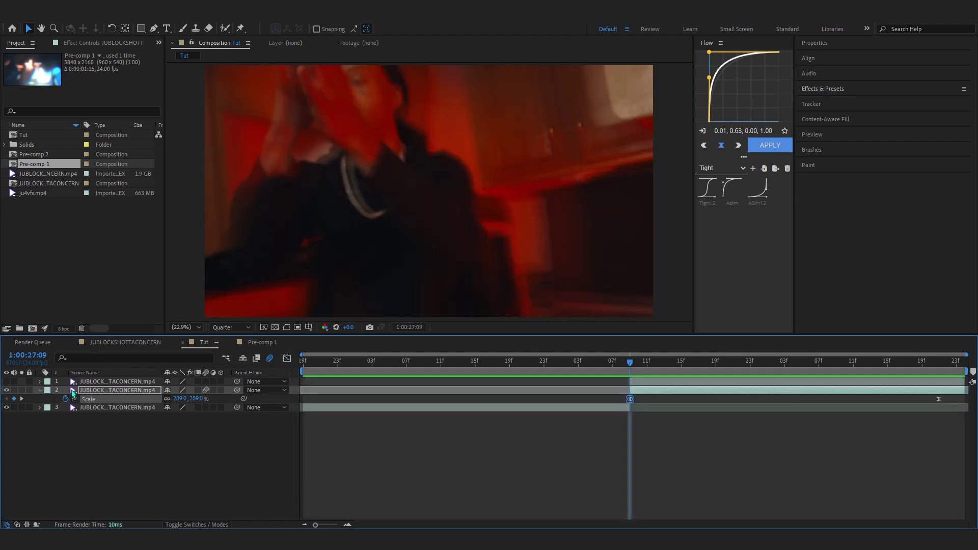
# - Show the freeze-frame layer again and preview the fade together with the second clip's zoom-out
pyautogui.press('space')
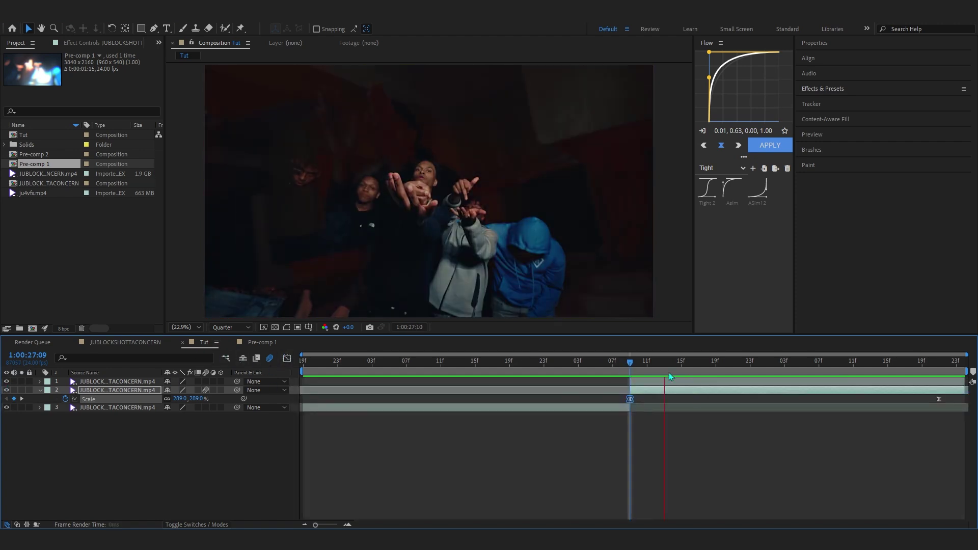
pyautogui.click(606, 363)
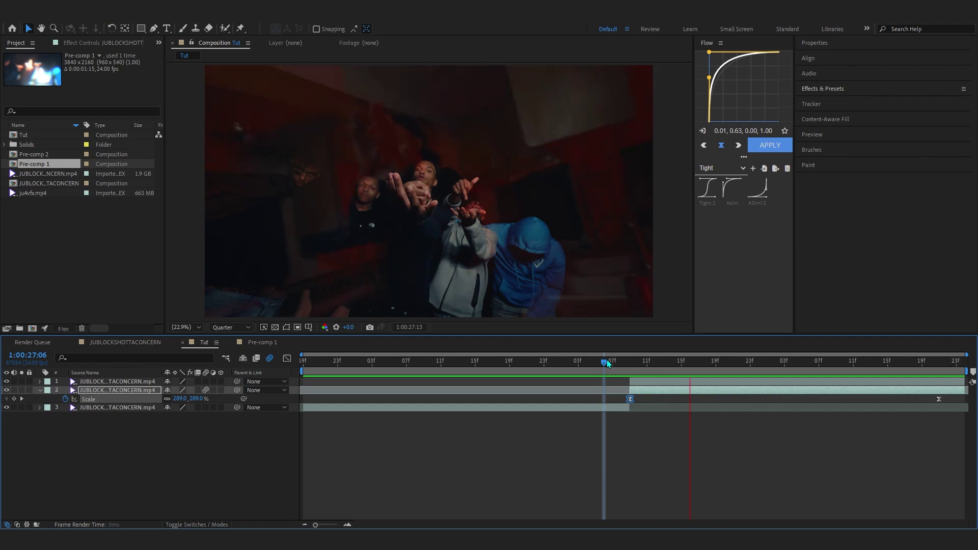
pyautogui.click(631, 363)
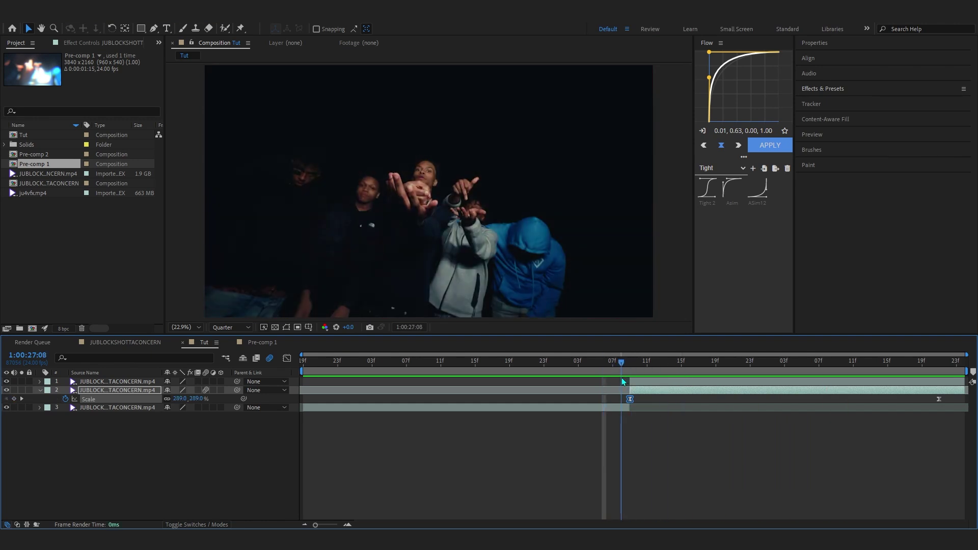
# - Keyframe the freeze-frame layer's scale at 100% at 1:00:28:20 and at 222% at 1:00:27:09
pyautogui.click(636, 382)
pyautogui.press('s')
pyautogui.press('space')
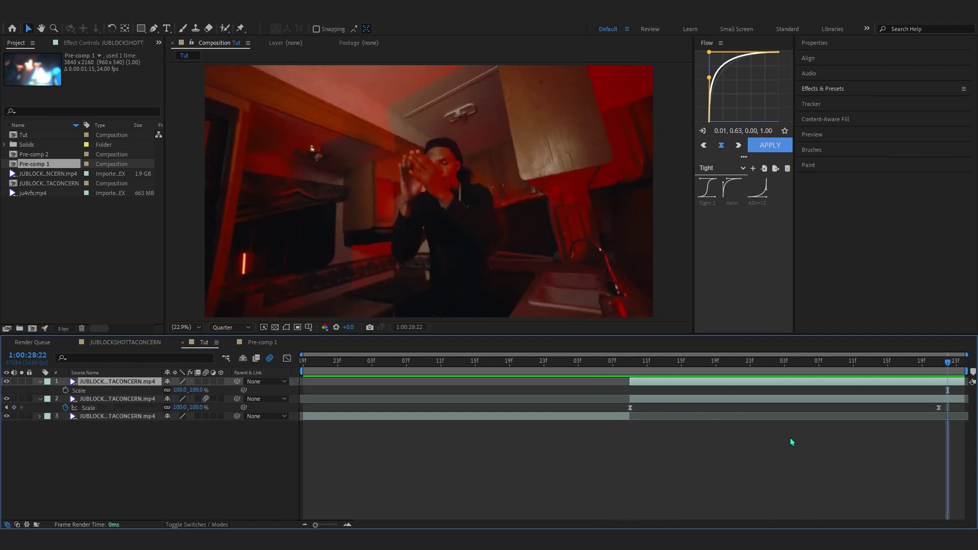
pyautogui.click(930, 365)
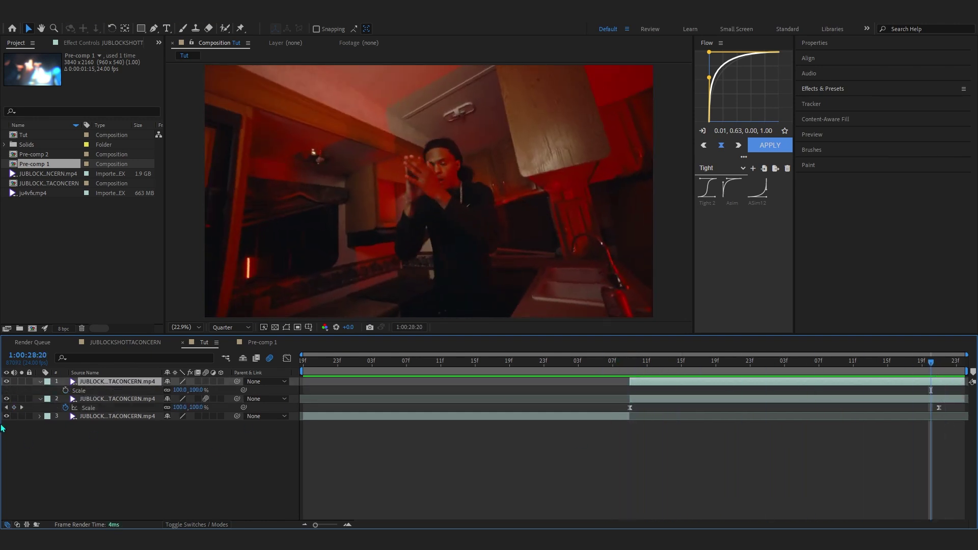
pyautogui.moveTo(673, 368); pyautogui.dragTo(630, 372)
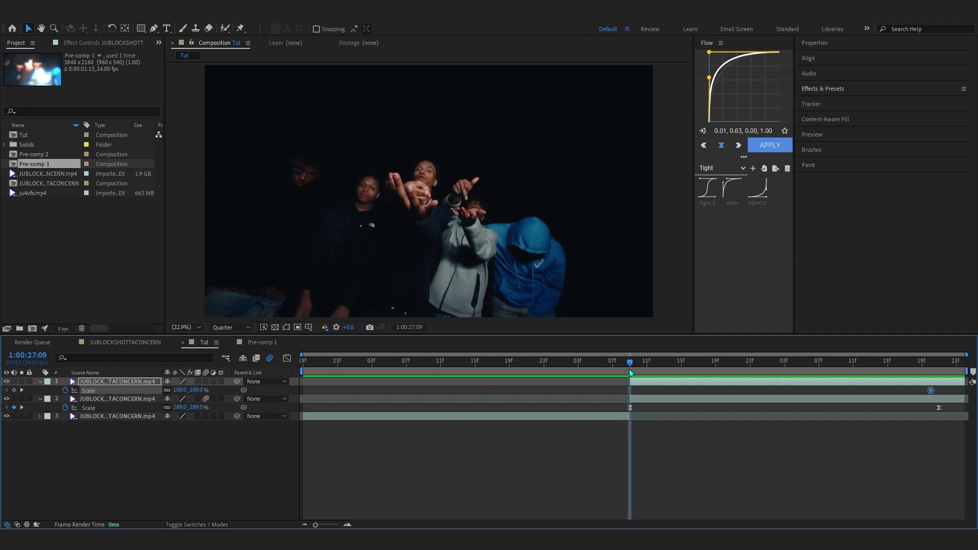
pyautogui.moveTo(180, 390); pyautogui.dragTo(245, 394)
pyautogui.click(136, 409)
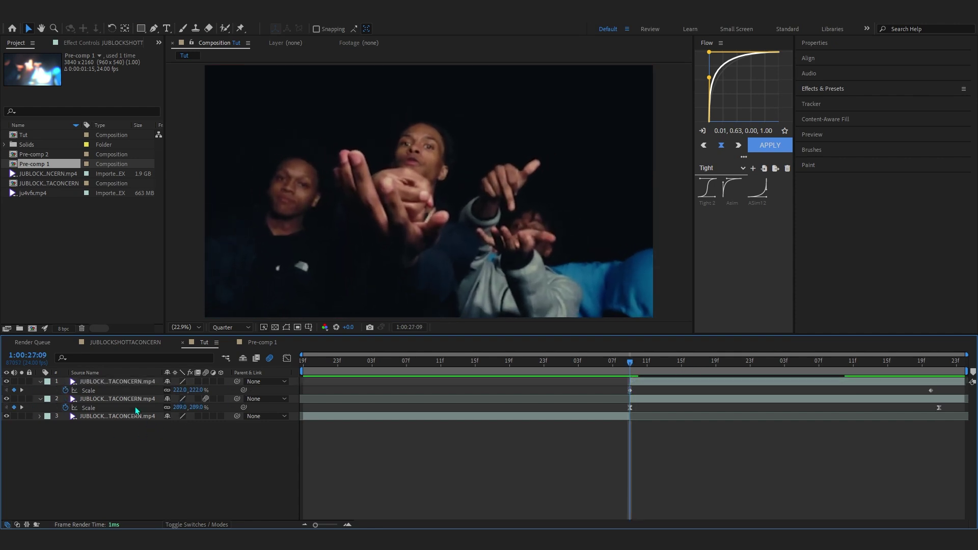
# - Ease the freeze frame's scale keyframes, shape the value graph to drop steeply then flatten out, and enable the layer's motion blur
pyautogui.click(89, 390)
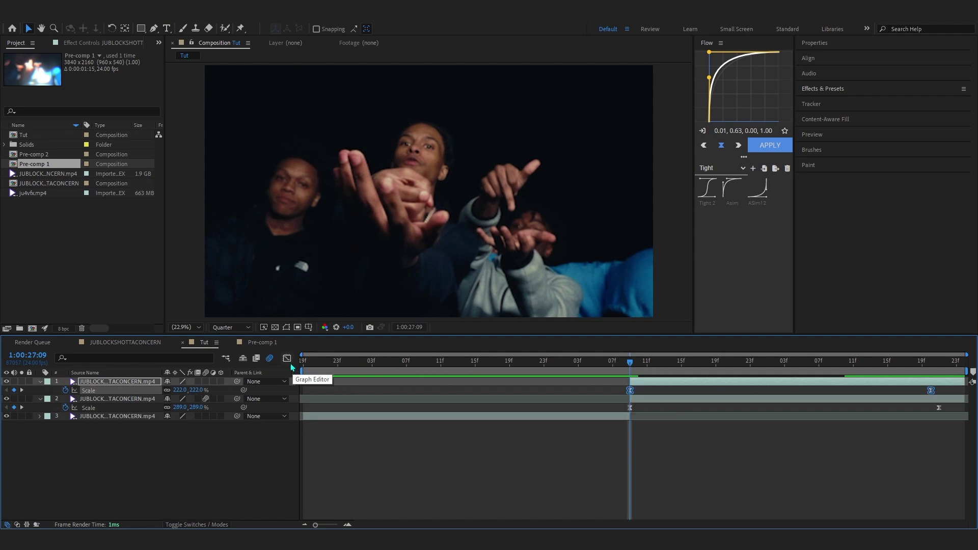
pyautogui.click(288, 360)
pyautogui.moveTo(730, 386); pyautogui.dragTo(485, 446)
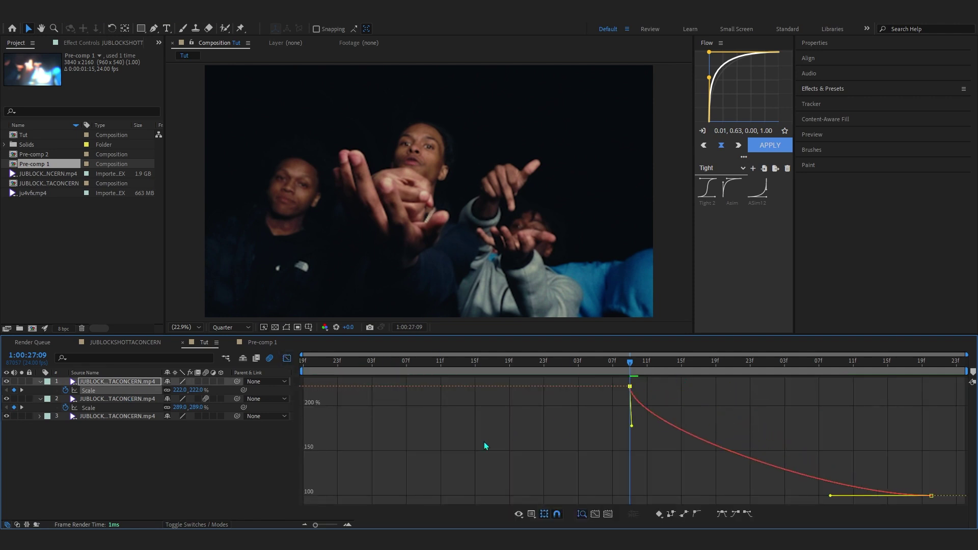
pyautogui.moveTo(830, 496); pyautogui.dragTo(646, 495)
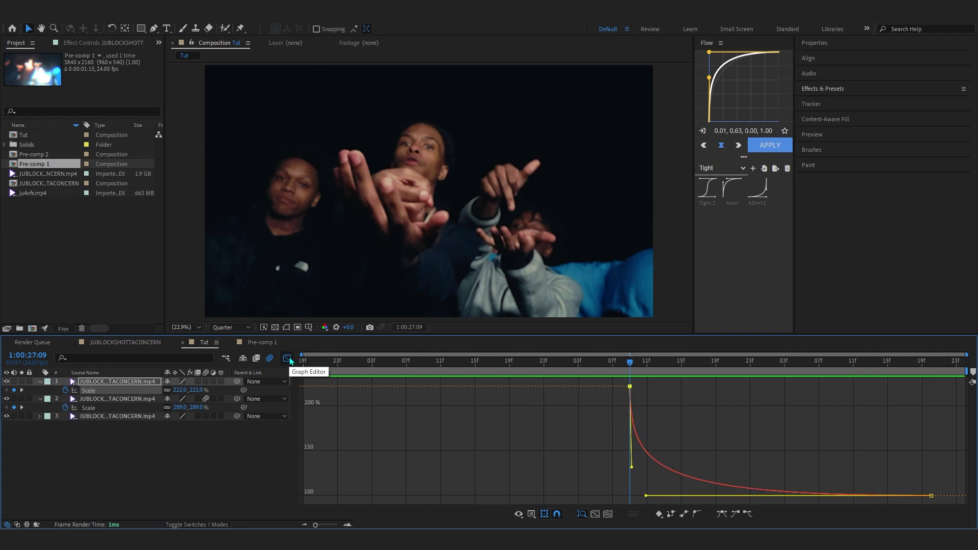
pyautogui.click(288, 360)
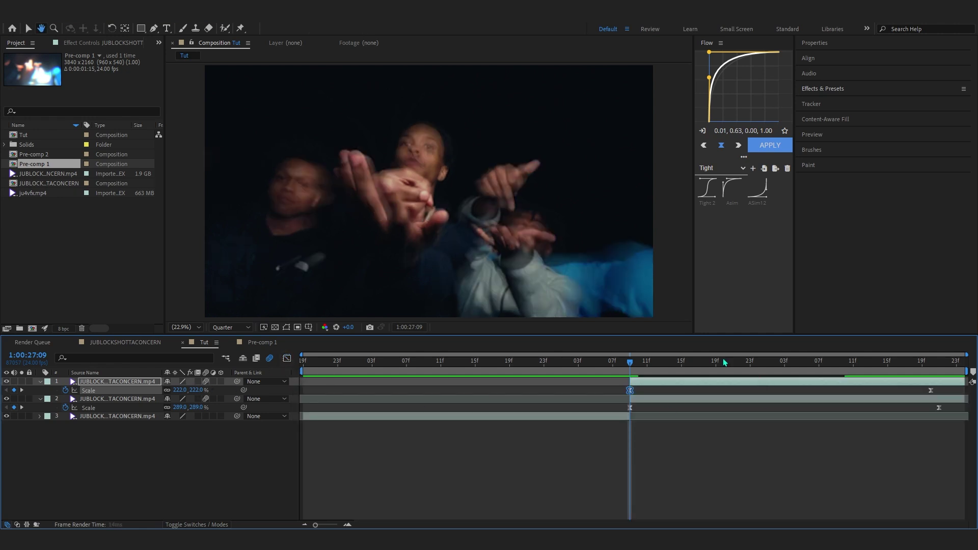
# - Preview the combined zoom-outs and move the freeze frame's first scale keyframe one frame earlier, to 1:00:27:08
pyautogui.click(605, 360)
pyautogui.press('space')
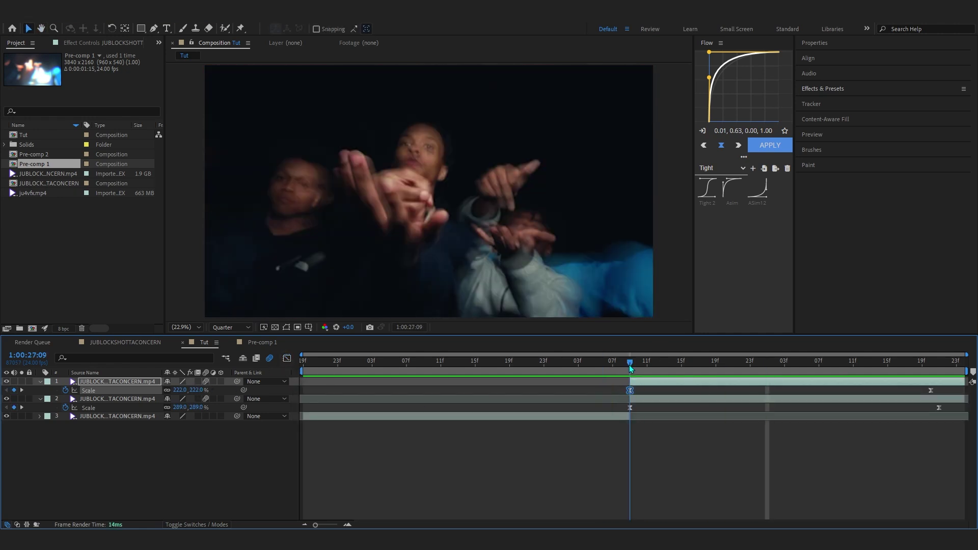
pyautogui.moveTo(611, 388); pyautogui.dragTo(630, 366)
pyautogui.click(621, 363)
pyautogui.press('space')
pyautogui.press('space')
pyautogui.press('space')
pyautogui.press('space')
pyautogui.click(630, 364)
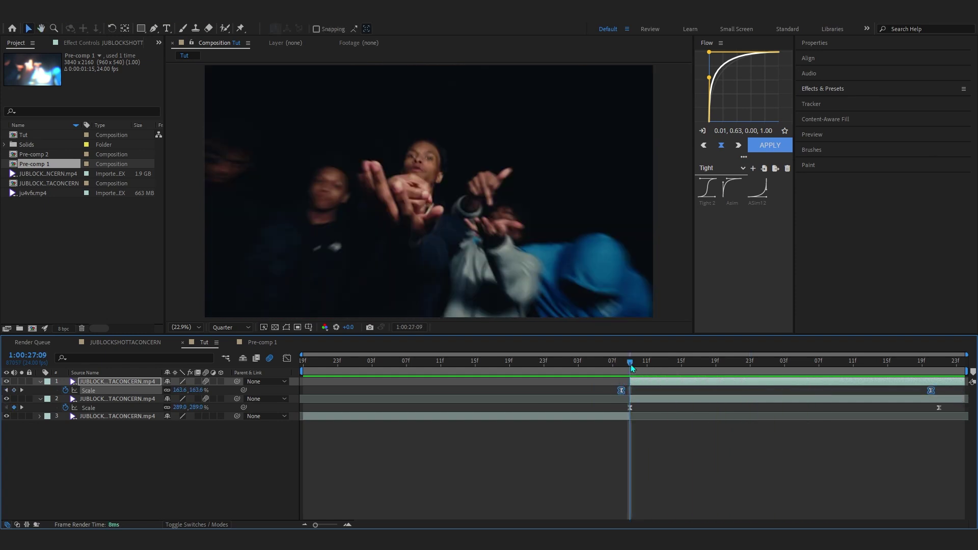
pyautogui.press('space')
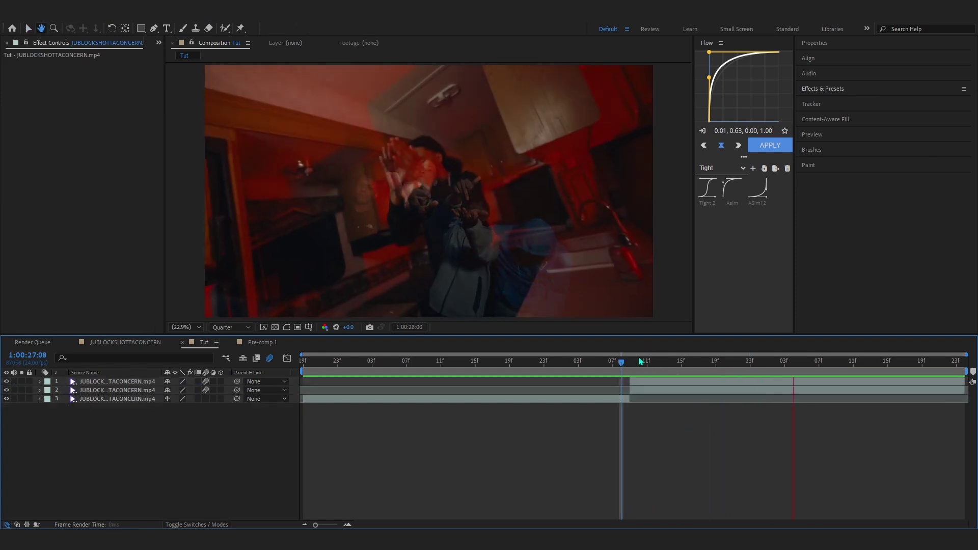
pyautogui.press('space')
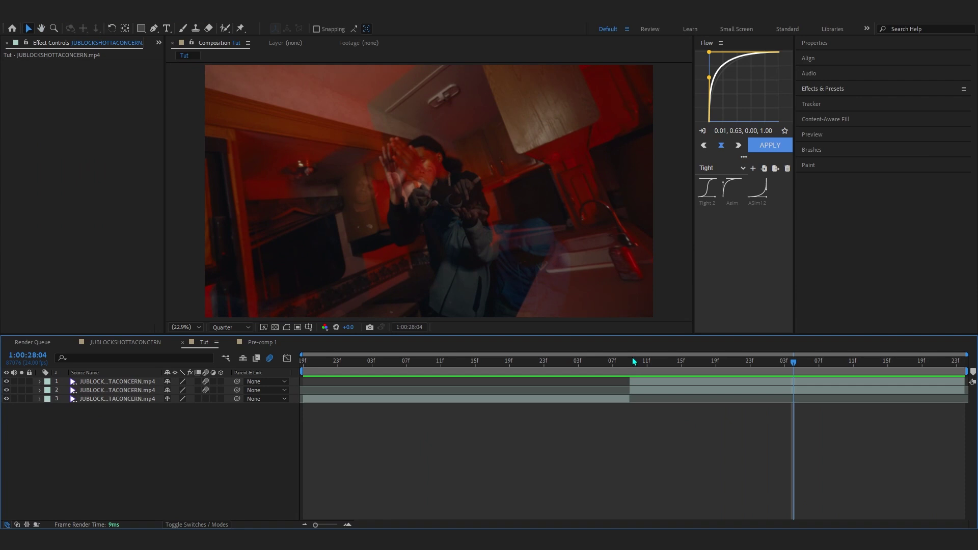
# - Add a new adjustment layer above the freeze-frame and clip layers
pyautogui.click(797, 384)
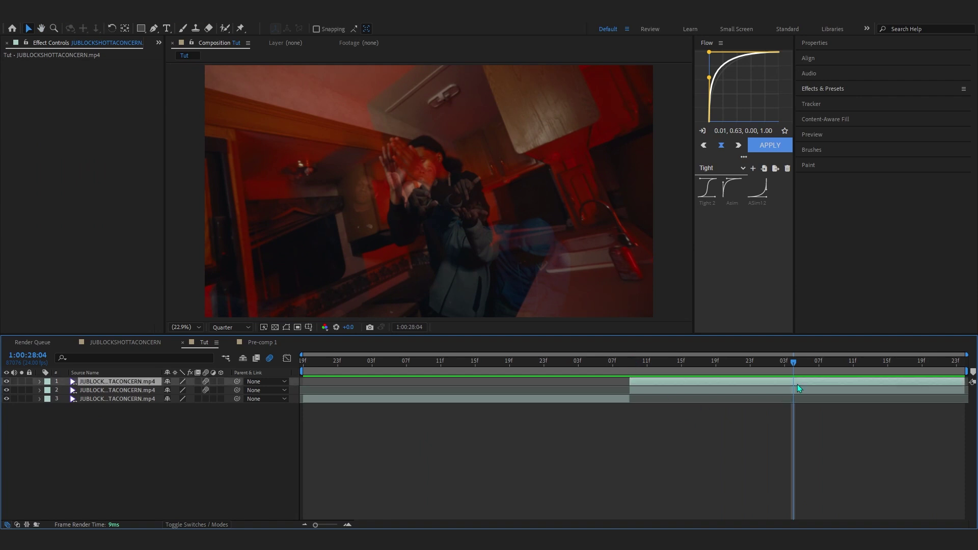
pyautogui.click(763, 366)
pyautogui.moveTo(763, 368); pyautogui.dragTo(732, 407)
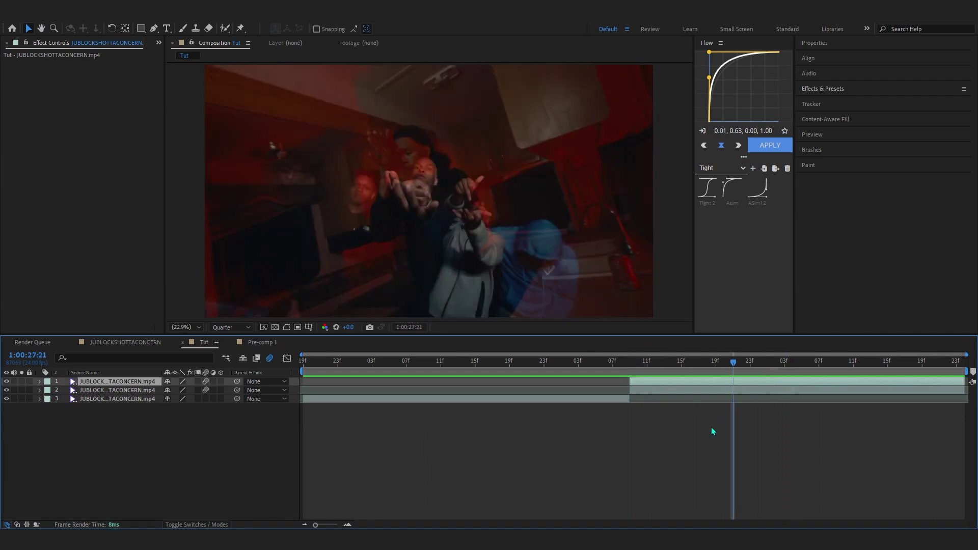
pyautogui.rightClick(696, 460)
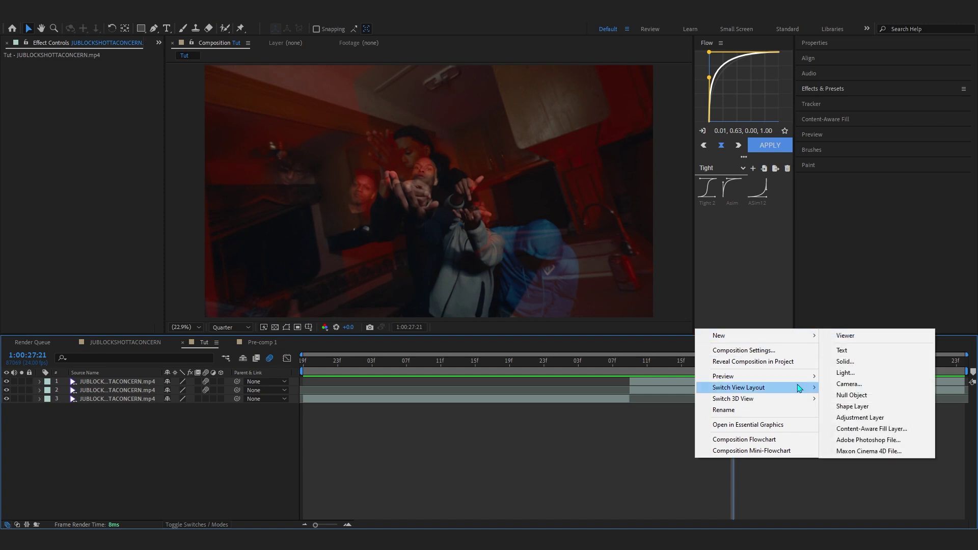
pyautogui.moveTo(789, 335)
pyautogui.click(861, 417)
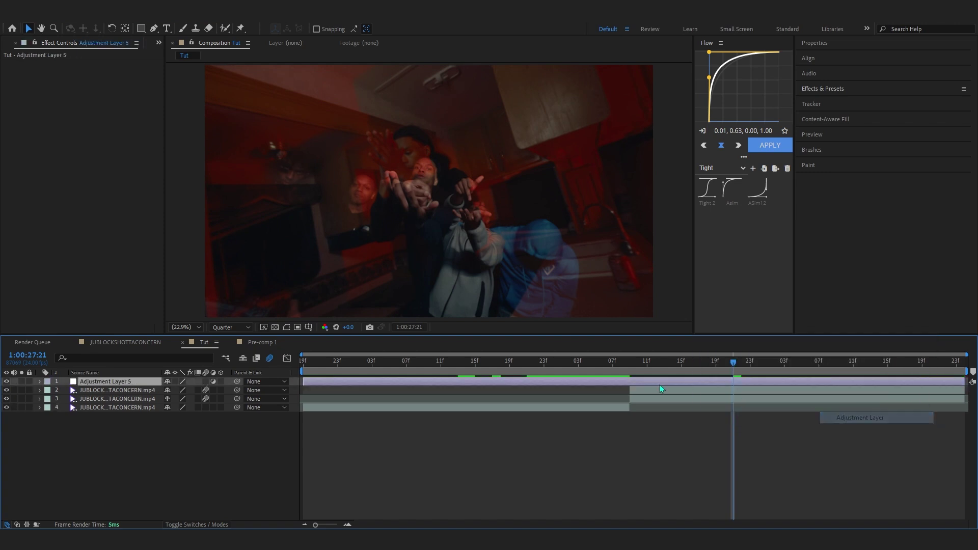
# - Apply the Hard Wiggle 2 user preset to the adjustment layer at 1:00:27:09, trim the layer's start to that frame, and preview it
pyautogui.click(630, 361)
pyautogui.click(835, 89)
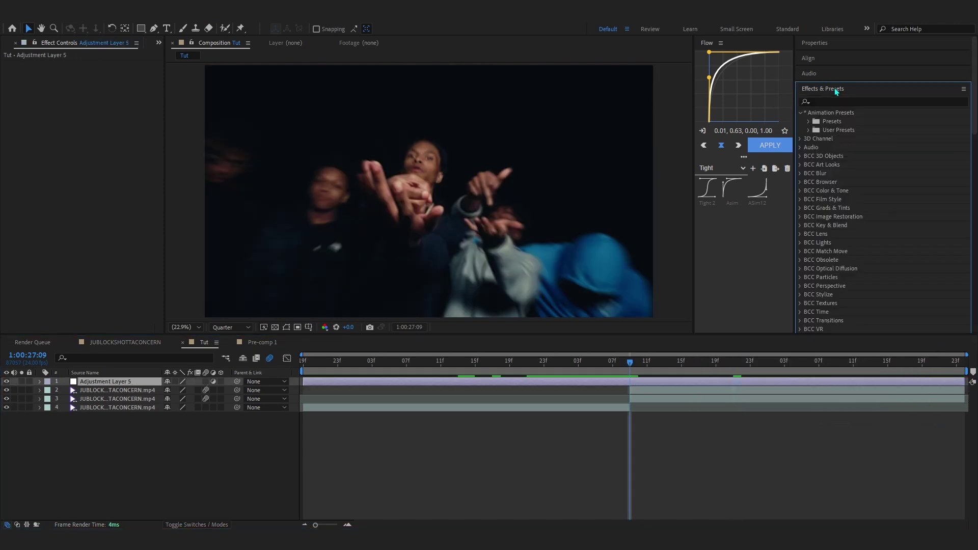
pyautogui.click(808, 130)
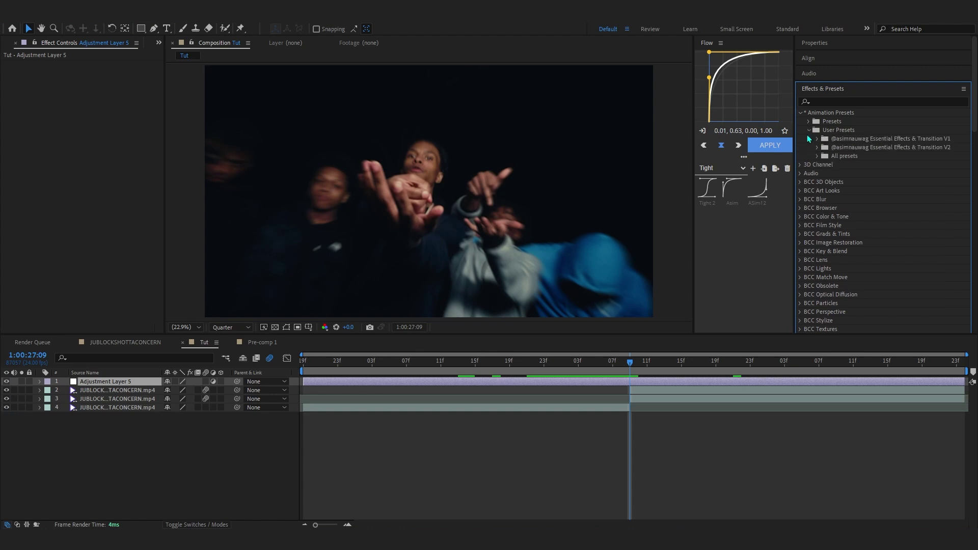
pyautogui.click(817, 148)
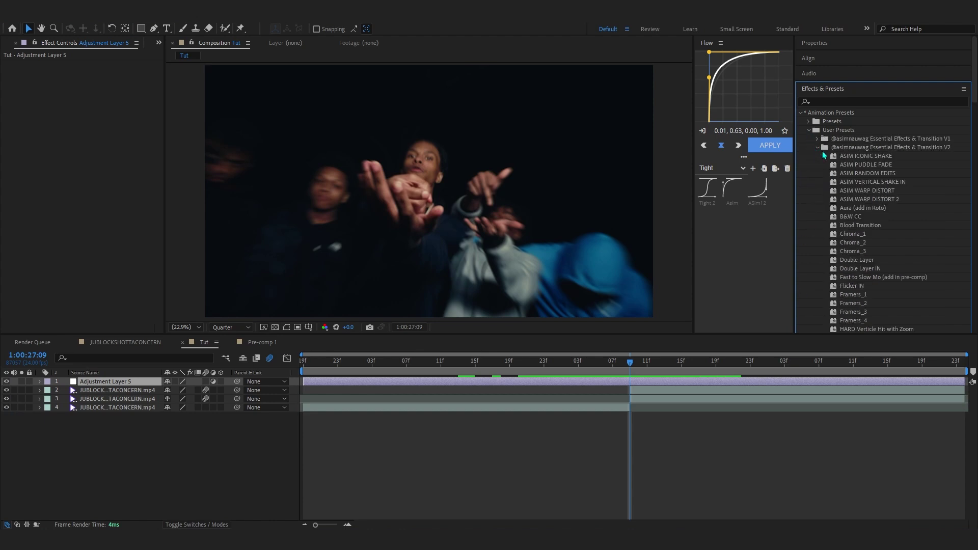
pyautogui.scroll(-8, 815, 203)
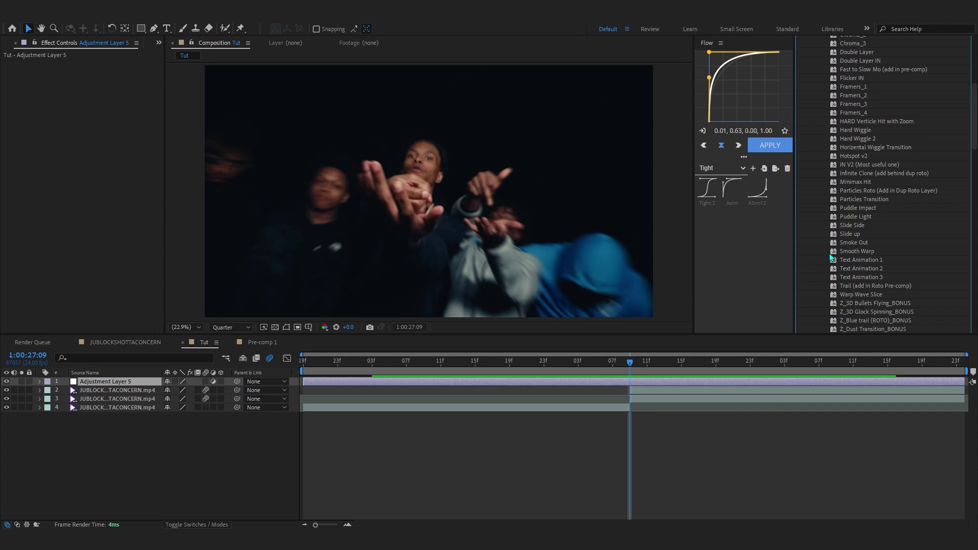
pyautogui.scroll(2, 830, 257)
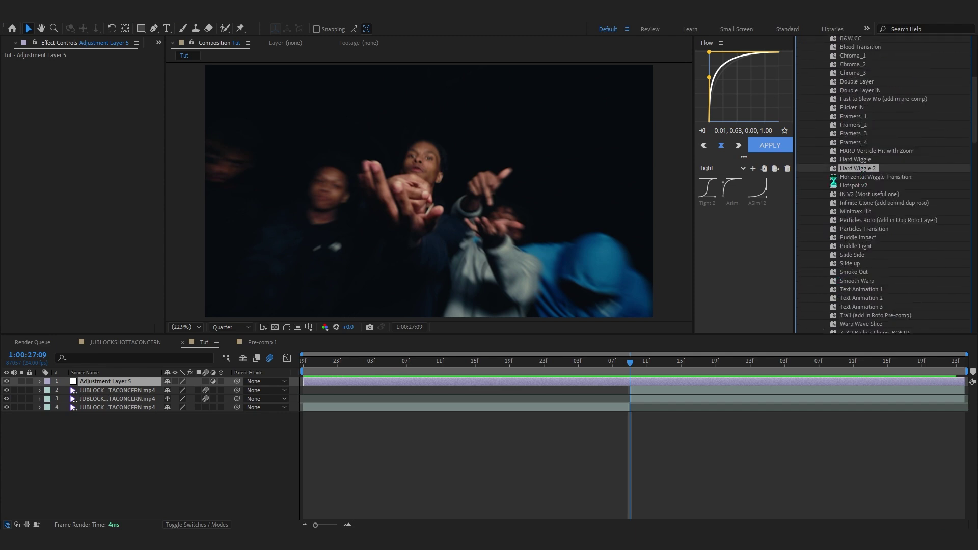
pyautogui.doubleClick(842, 169)
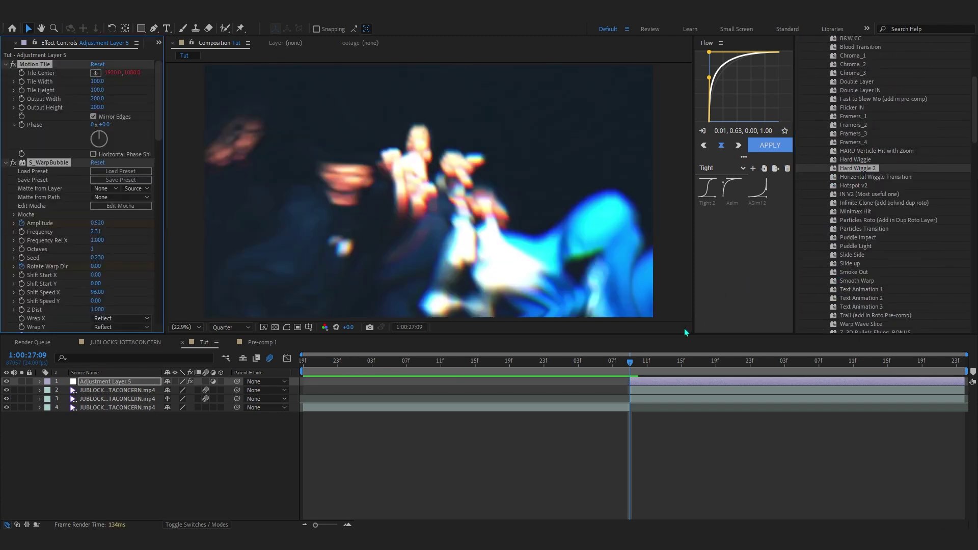
pyautogui.click(622, 363)
pyautogui.press('space')
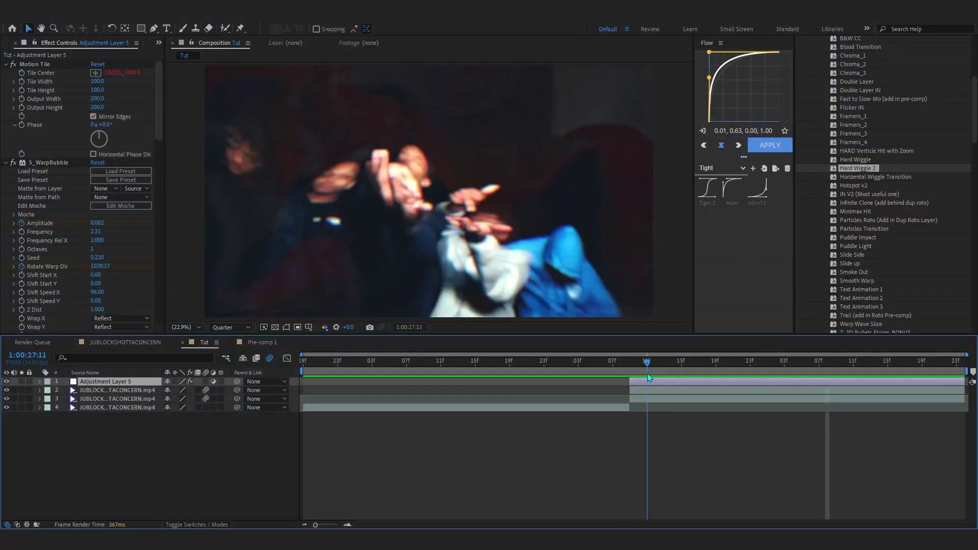
pyautogui.click(692, 391)
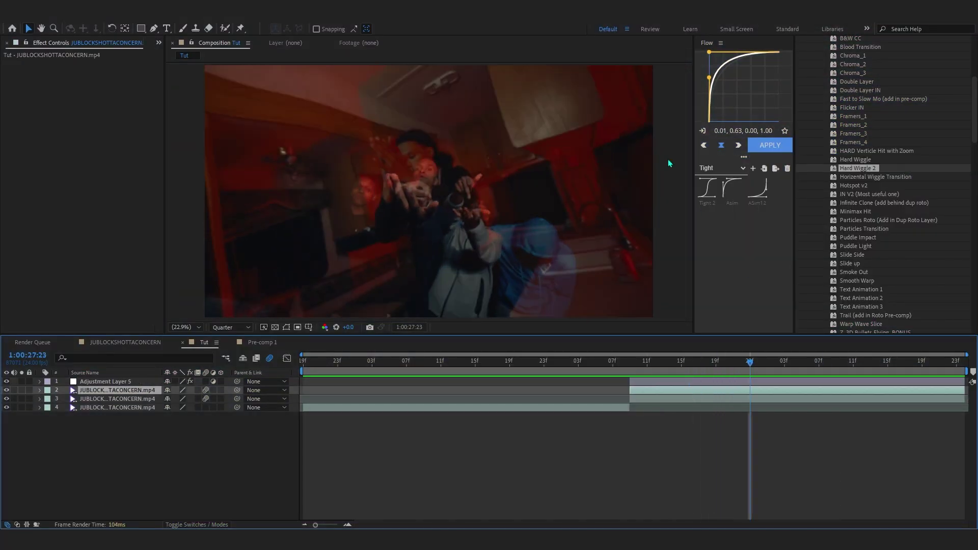
pyautogui.hotkey('ctrl', 'space')
pyautogui.write('hue')
pyautogui.press('Return')
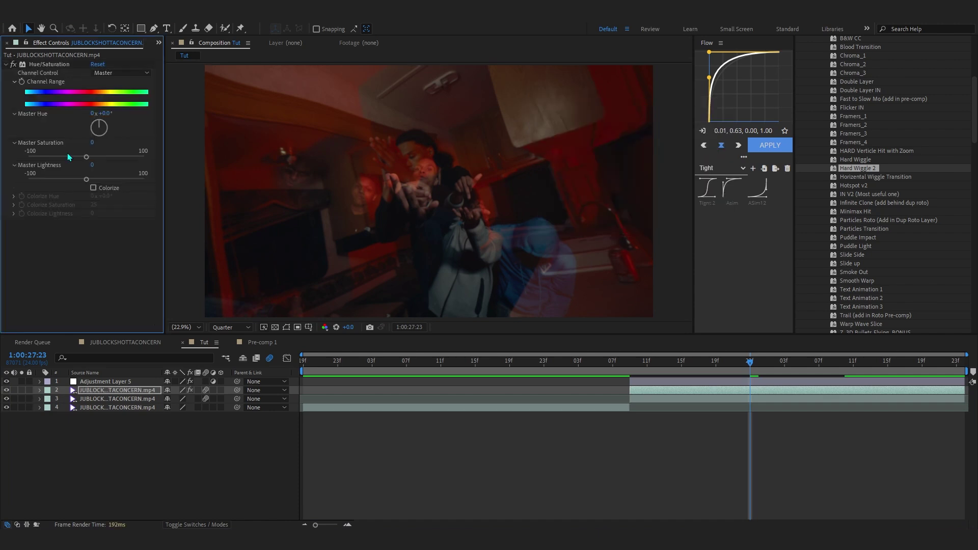
pyautogui.click(35, 157)
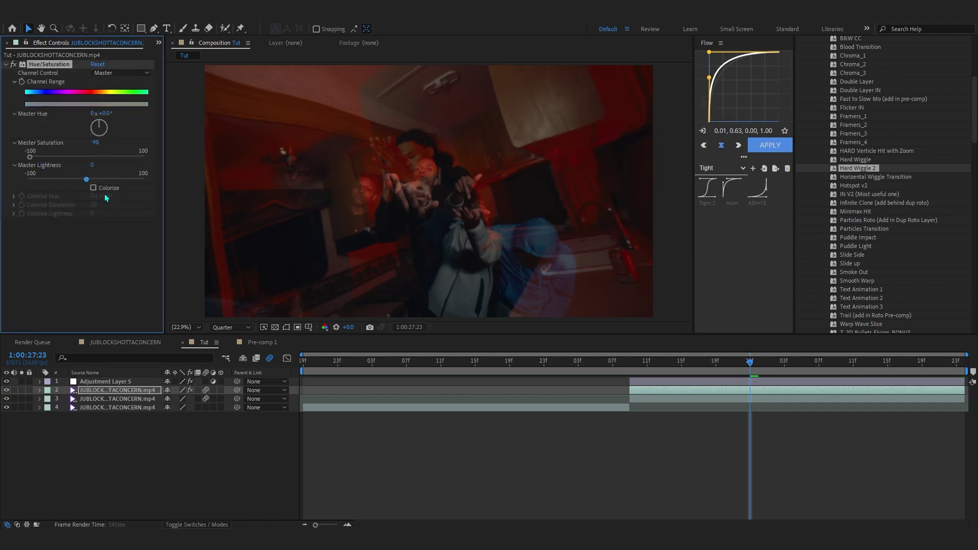
pyautogui.moveTo(631, 364); pyautogui.dragTo(706, 370)
pyautogui.hotkey('ctrl', 'z')
pyautogui.hotkey('ctrl', 'z')
pyautogui.click(512, 421)
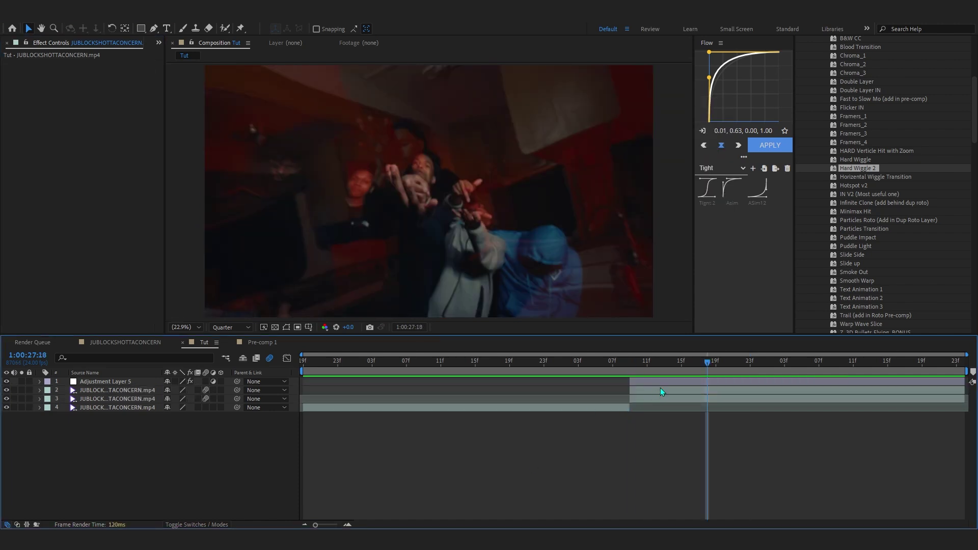
# - Apply Hue/Saturation to the second clip's layer and add a Channel Range keyframe at 1:00:28:11
pyautogui.click(660, 383)
pyautogui.click(662, 404)
pyautogui.click(670, 397)
pyautogui.moveTo(631, 364); pyautogui.dragTo(760, 370)
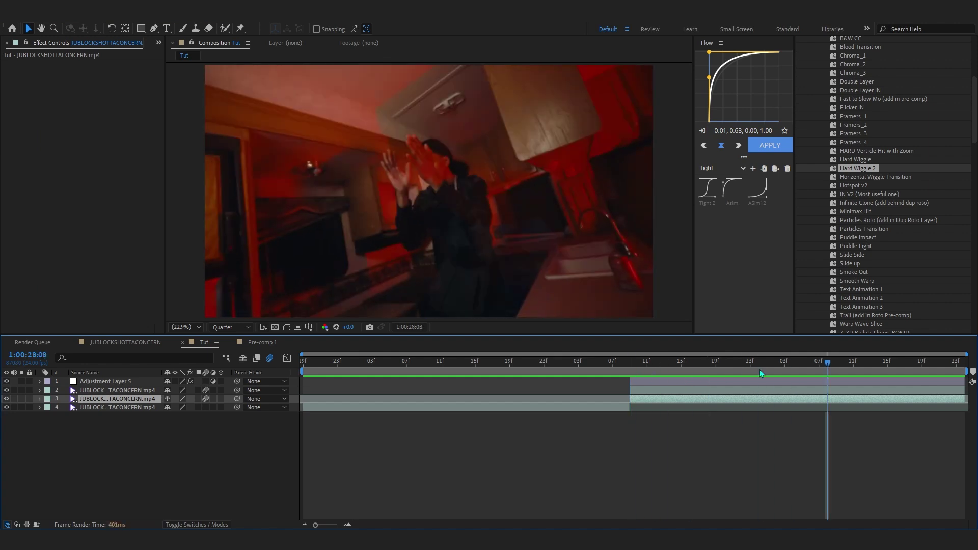
pyautogui.hotkey('ctrl', 'space')
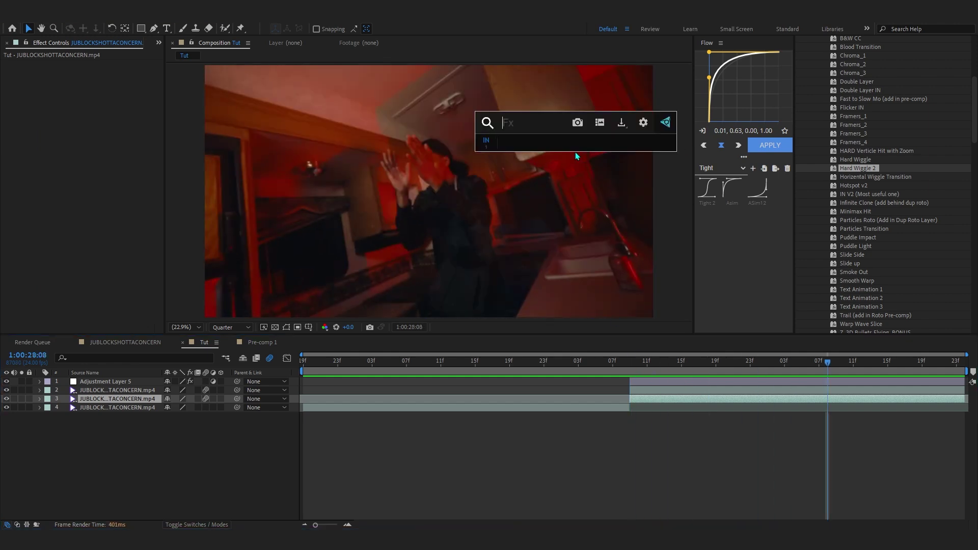
pyautogui.write('hue')
pyautogui.press('Return')
pyautogui.moveTo(829, 364); pyautogui.dragTo(853, 364)
pyautogui.click(22, 81)
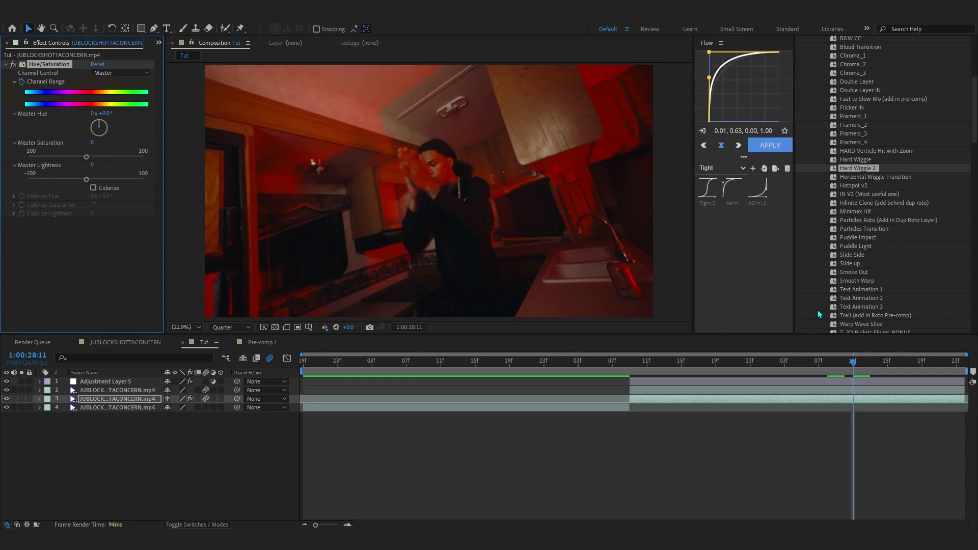
# - Set the second clip's Master Saturation to -100 near the start of the zoom-out, placing that Channel Range keyframe at 1:00:27:10
pyautogui.moveTo(844, 370); pyautogui.dragTo(696, 379)
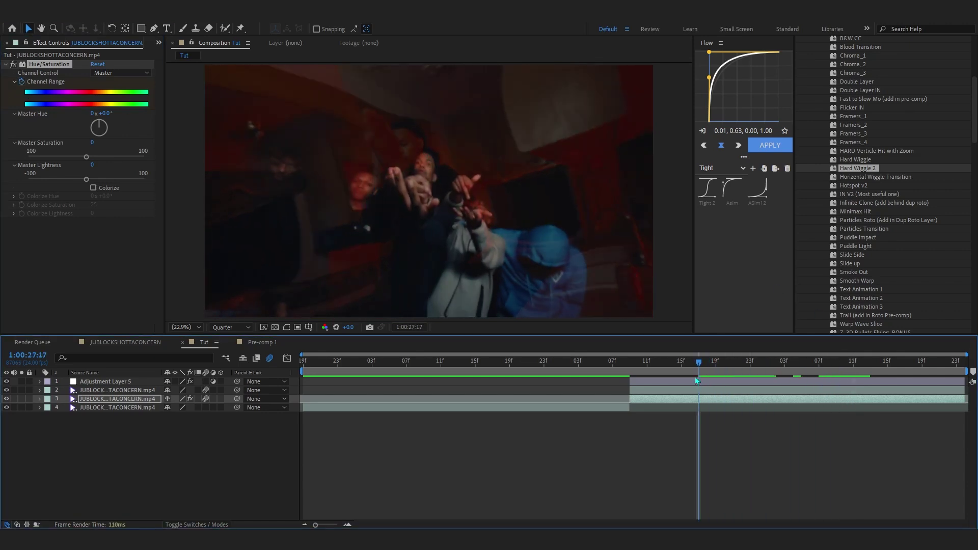
pyautogui.moveTo(86, 157); pyautogui.dragTo(7, 158)
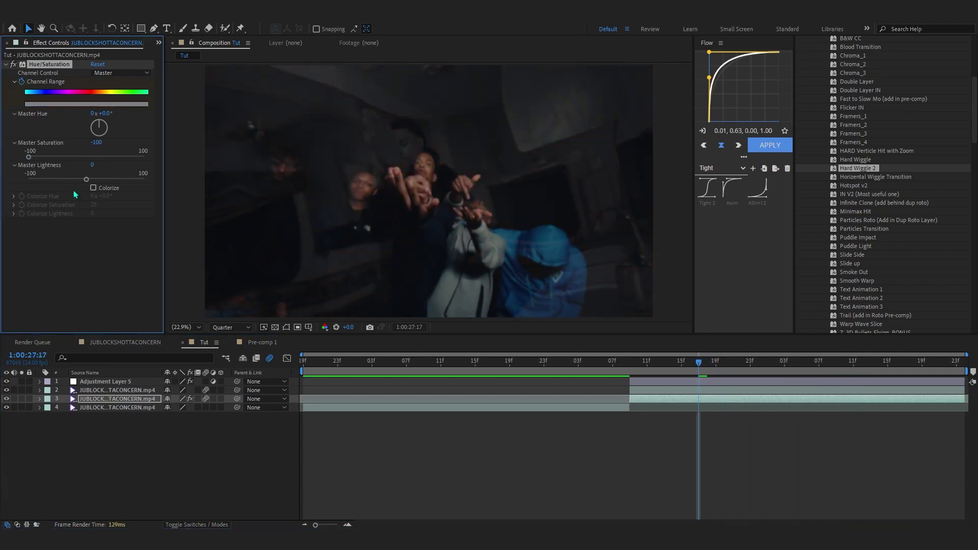
pyautogui.press('u')
# - Preview the finished transition with the second clip's saturation fading in from black and white
pyautogui.moveTo(595, 370); pyautogui.dragTo(613, 381)
pyautogui.press('space')
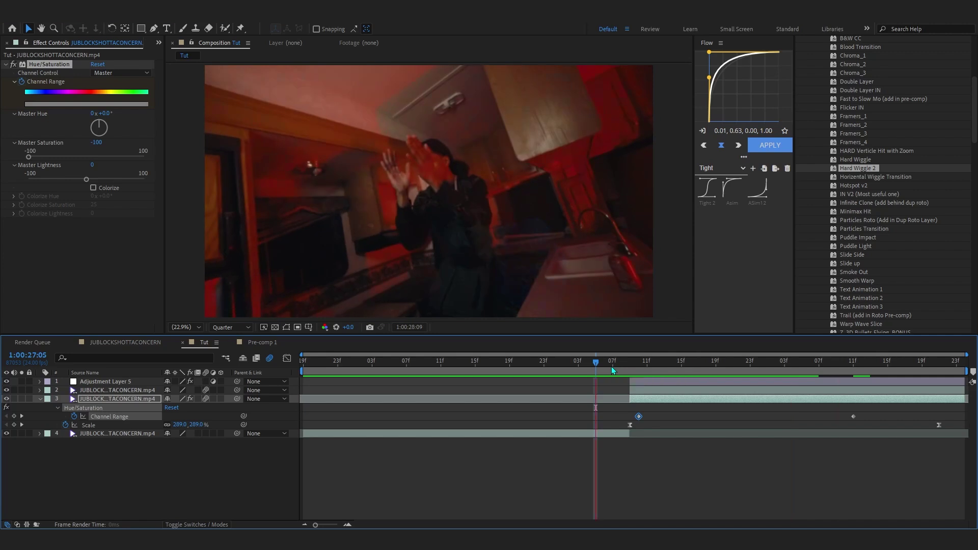
pyautogui.click(612, 367)
pyautogui.press('space')
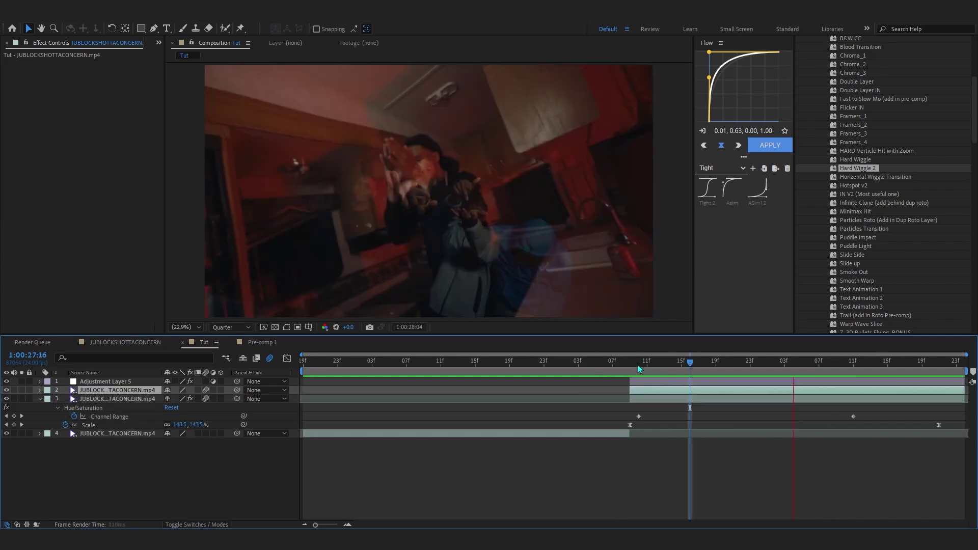
pyautogui.click(630, 369)
pyautogui.press('space')
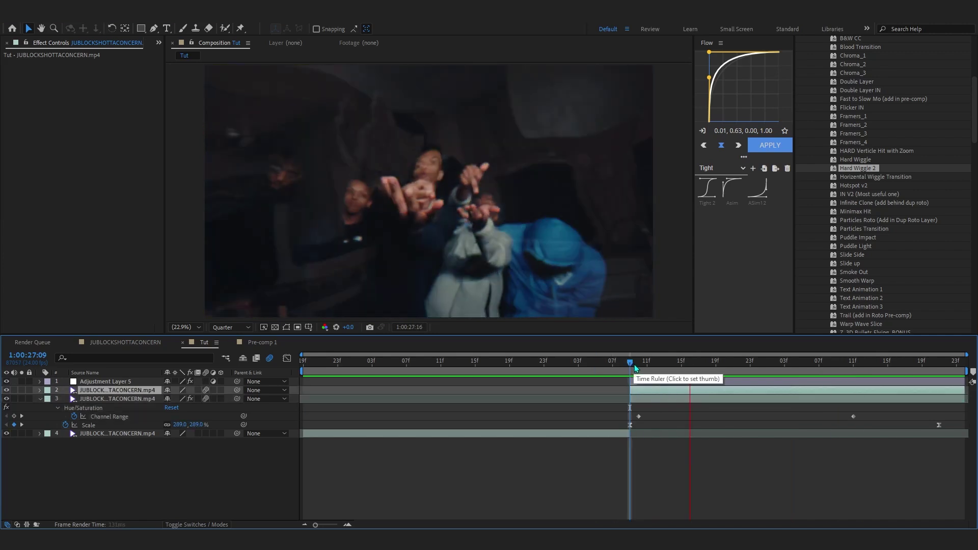
# - Apply Minimax to the freeze-frame layer, with a Radius keyframe of 0 at 1:00:27:17 and a raised Radius at 1:00:28:09, and preview it
pyautogui.click(698, 362)
pyautogui.hotkey('ctrl', 'space')
pyautogui.write('mini')
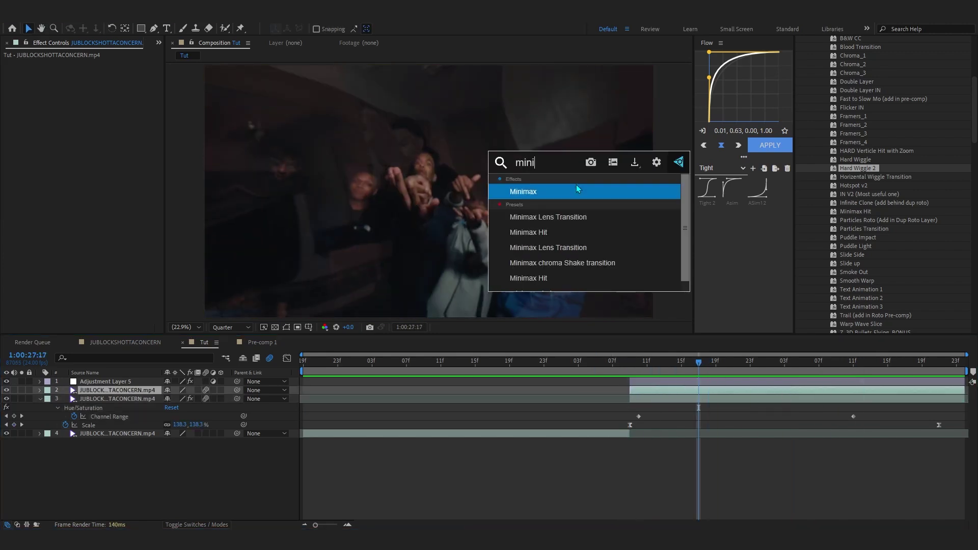
pyautogui.press('Return')
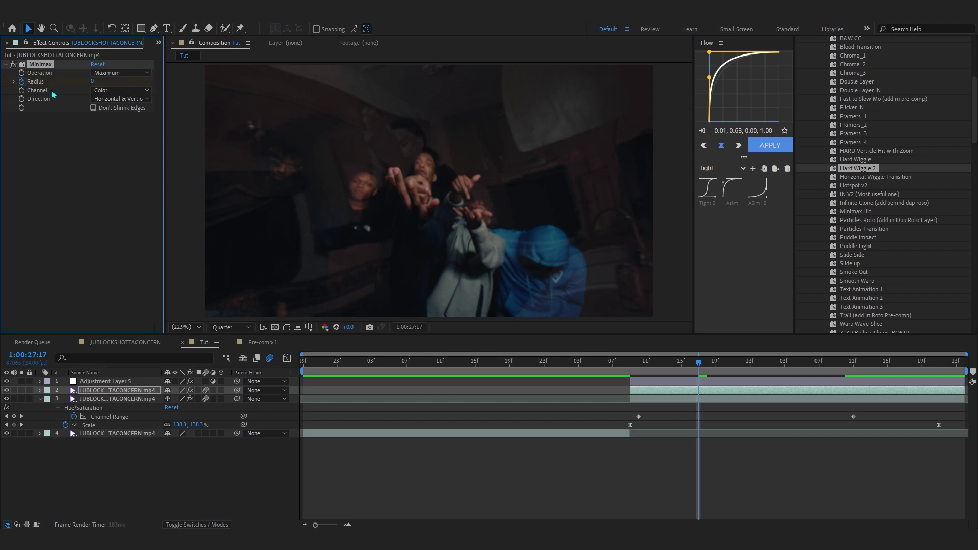
pyautogui.press('space')
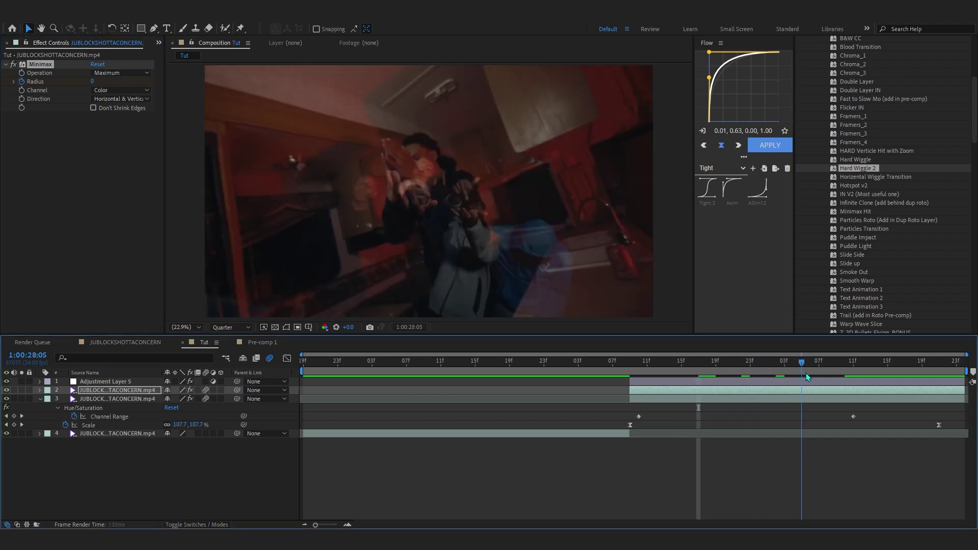
pyautogui.click(96, 82)
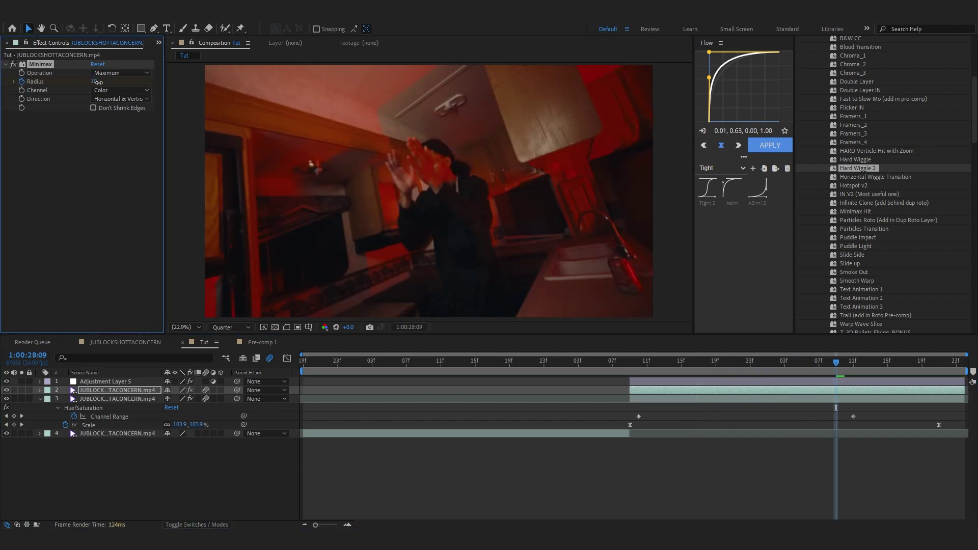
pyautogui.click(629, 362)
pyautogui.press('space')
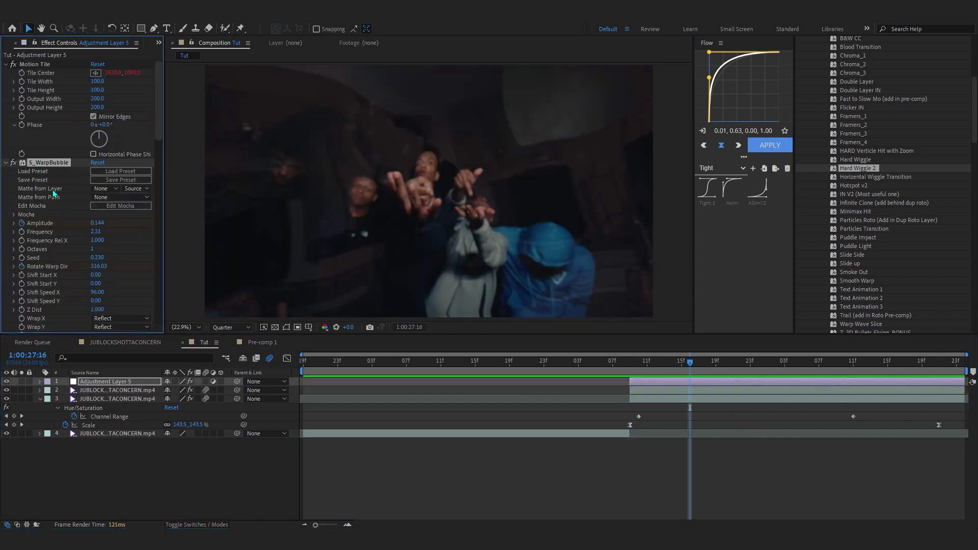
# - Examine the adjustment layer's S_WarpBubble and S_DistortChroma settings and replay the transition from 1:00:27:09
pyautogui.scroll(-4, 55, 188)
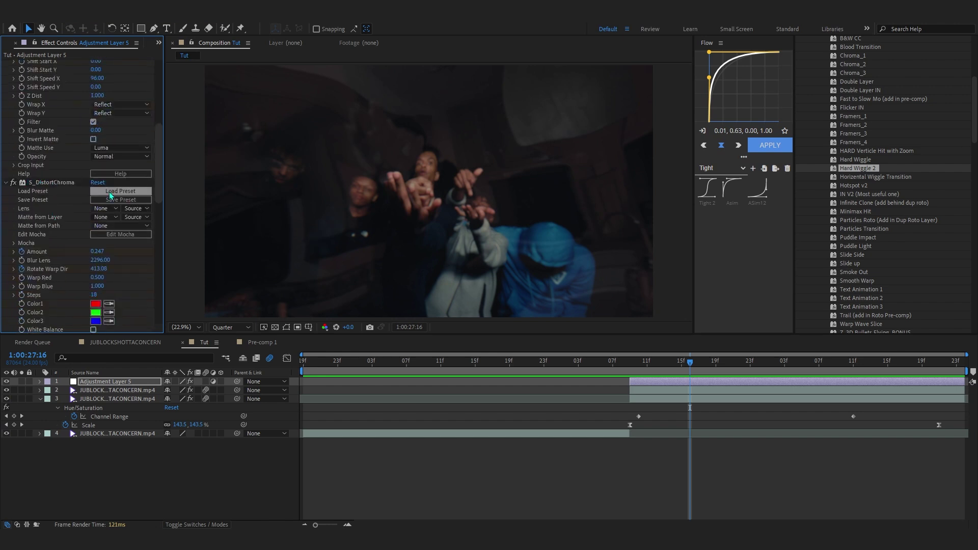
pyautogui.scroll(5, 110, 194)
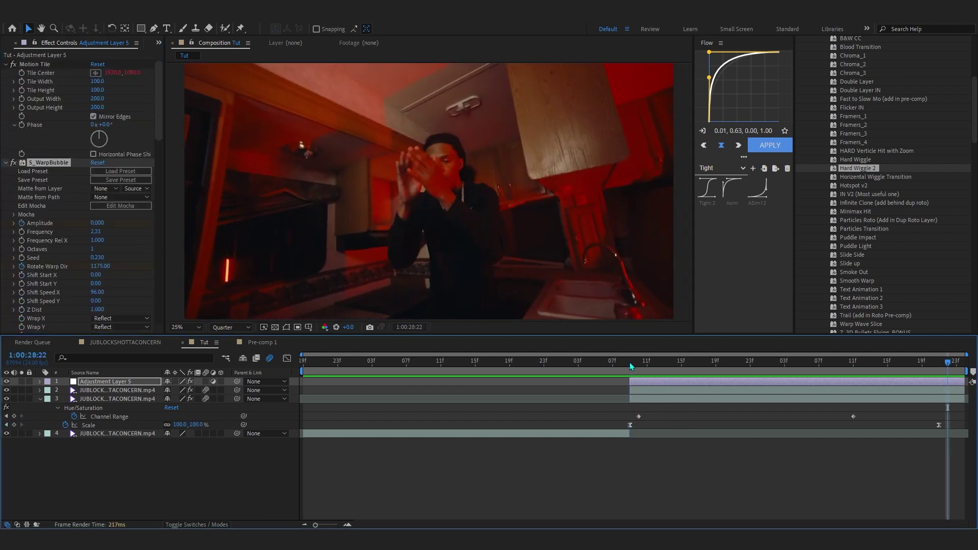
pyautogui.click(629, 362)
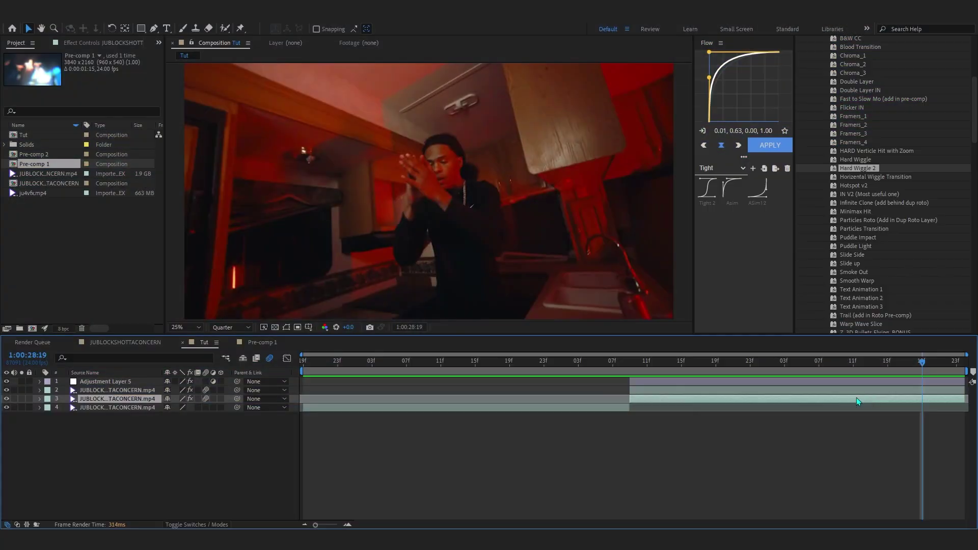
# - Pre-compose the adjustment layer together with the freeze-frame layer and the second clip's layer
pyautogui.keyDown('shift'); pyautogui.click(133, 381); pyautogui.keyUp('shift')
pyautogui.rightClick(133, 381)
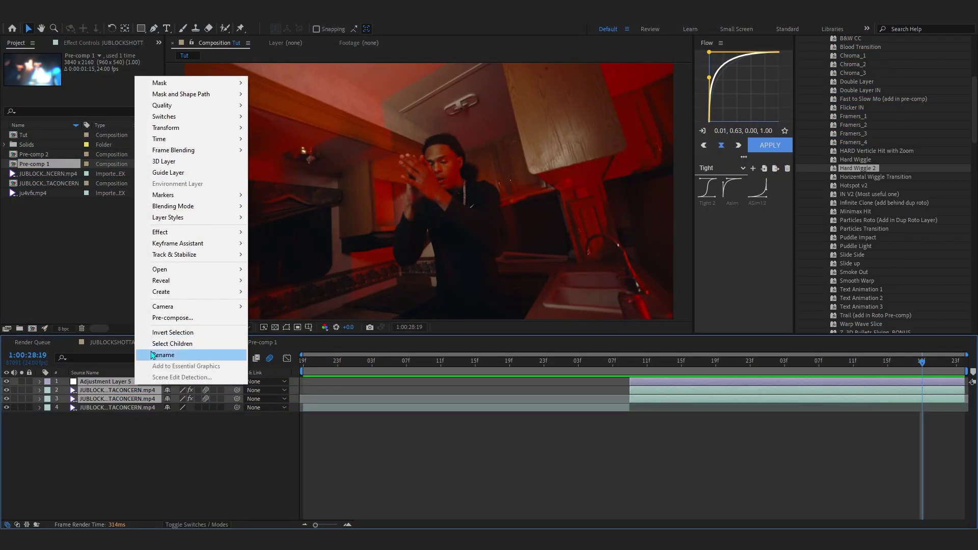
pyautogui.click(165, 318)
pyautogui.press('Return')
# - Apply the Optical Glow effect to the freeze-frame layer inside the new pre-comp
pyautogui.click(338, 389)
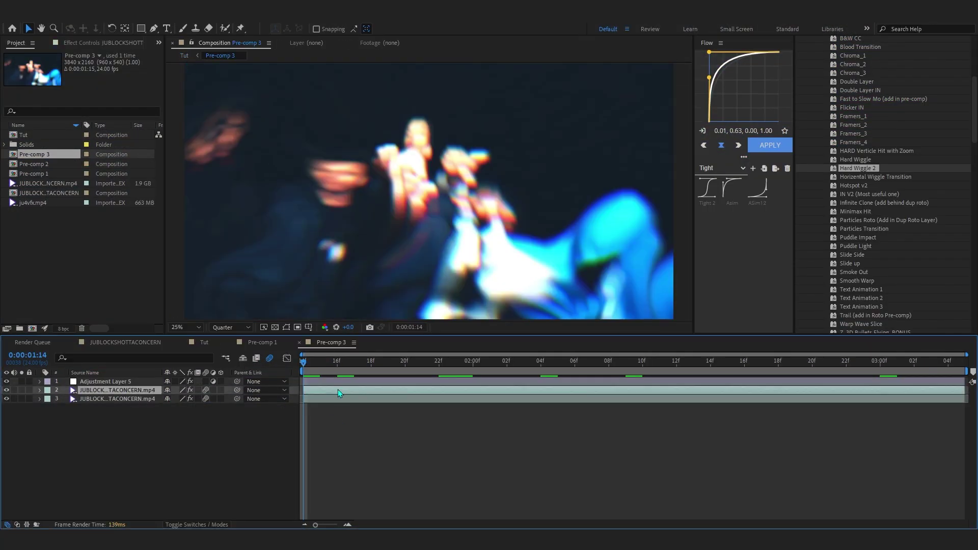
pyautogui.press('space')
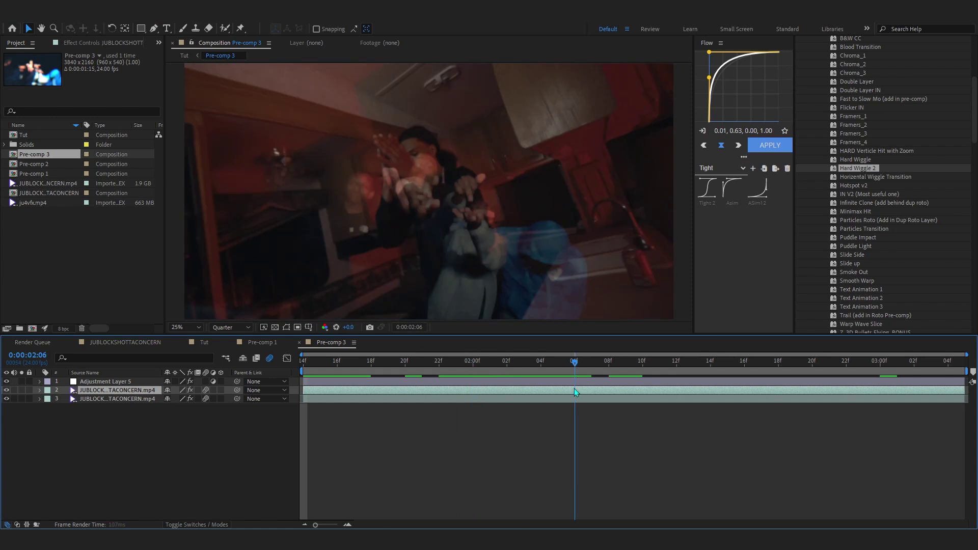
pyautogui.hotkey('ctrl', 'space')
pyautogui.write('op')
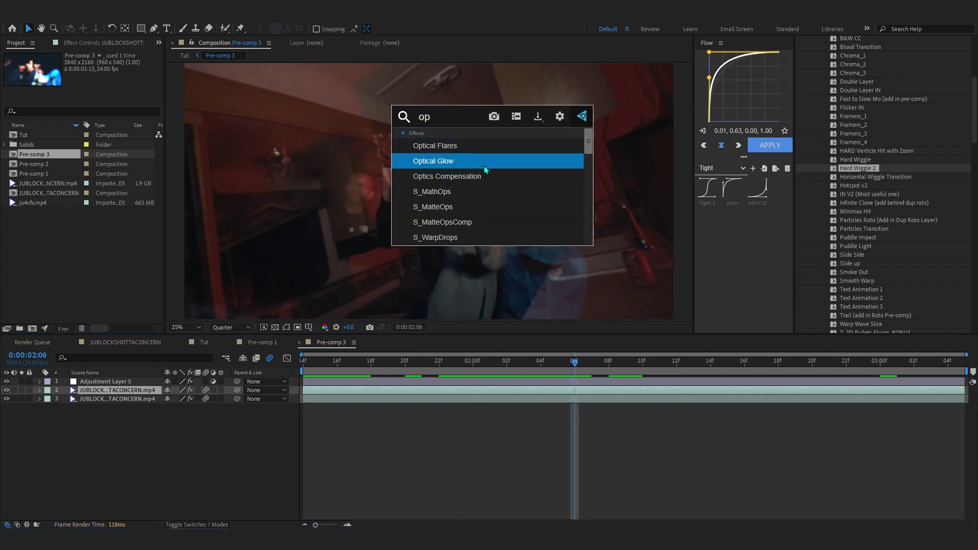
pyautogui.click(484, 166)
# - At 0:00:01:20, set the Optical Glow Highlights Only to 36%, Size to 152 and Amount to 12
pyautogui.moveTo(516, 365); pyautogui.dragTo(418, 351)
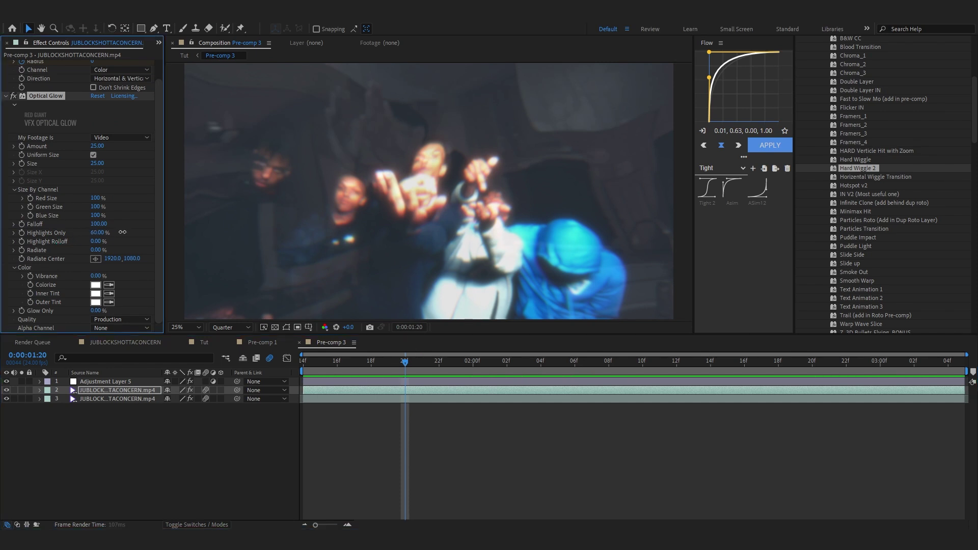
pyautogui.moveTo(139, 233); pyautogui.dragTo(115, 243)
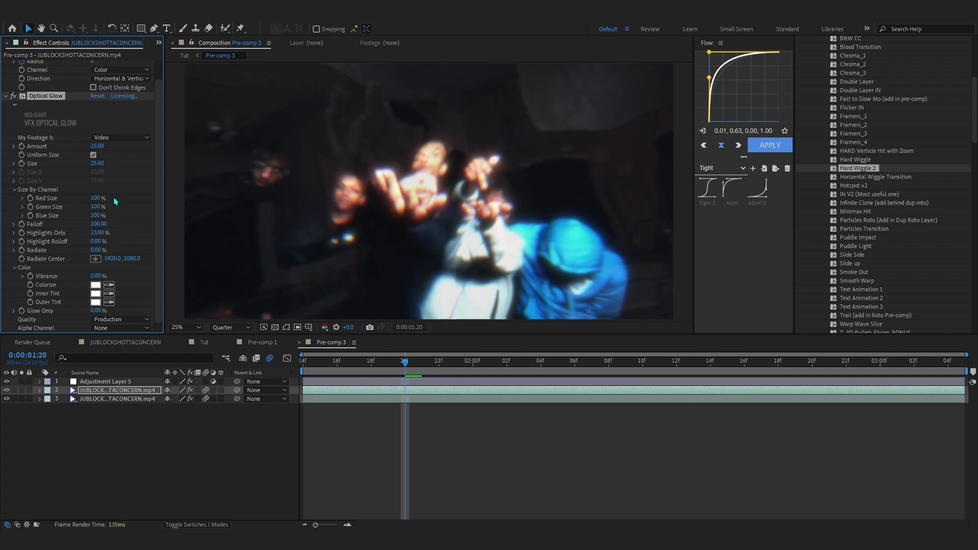
pyautogui.moveTo(99, 166); pyautogui.dragTo(155, 171)
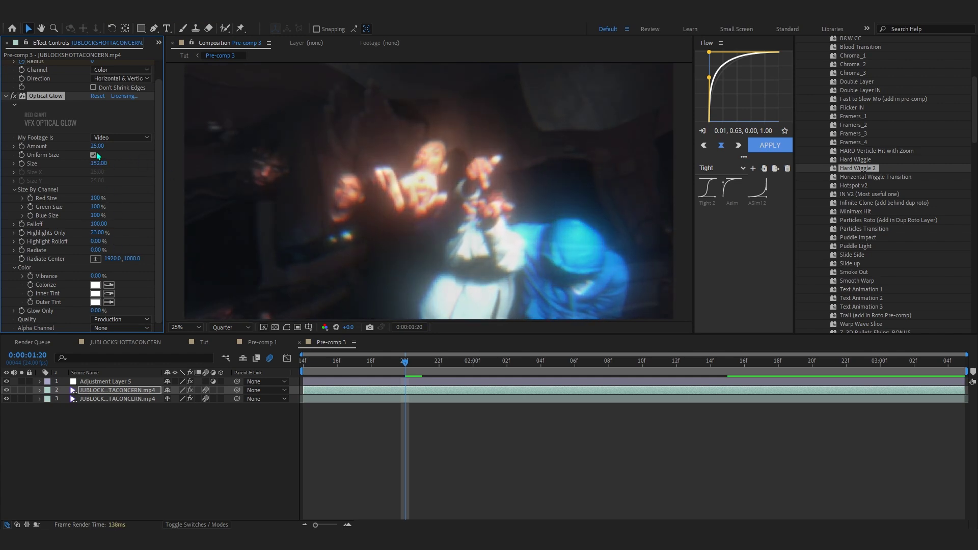
pyautogui.moveTo(90, 149); pyautogui.dragTo(89, 148)
# - Preview the glow in the pre-comp, return to the Tut composition, and play the whole transition
pyautogui.press('space')
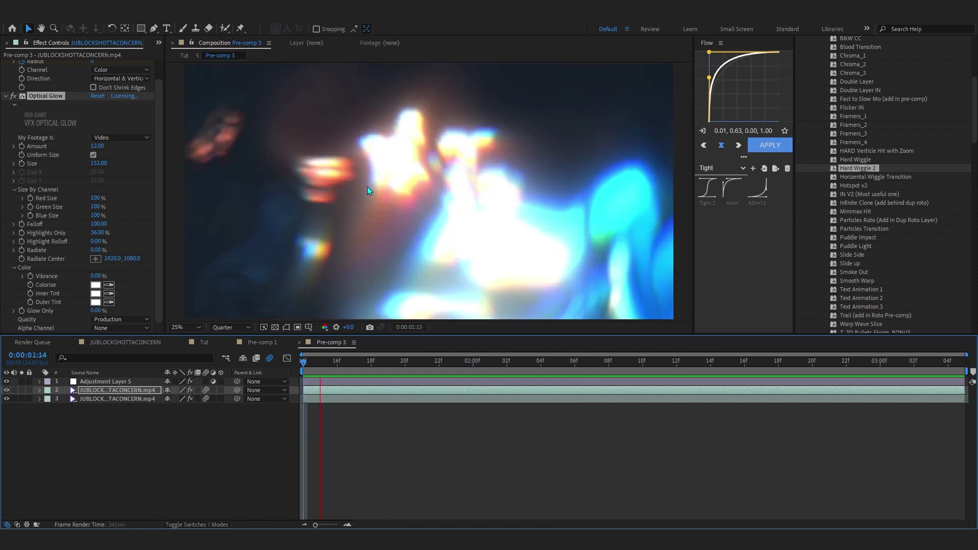
pyautogui.press('space')
pyautogui.click(184, 56)
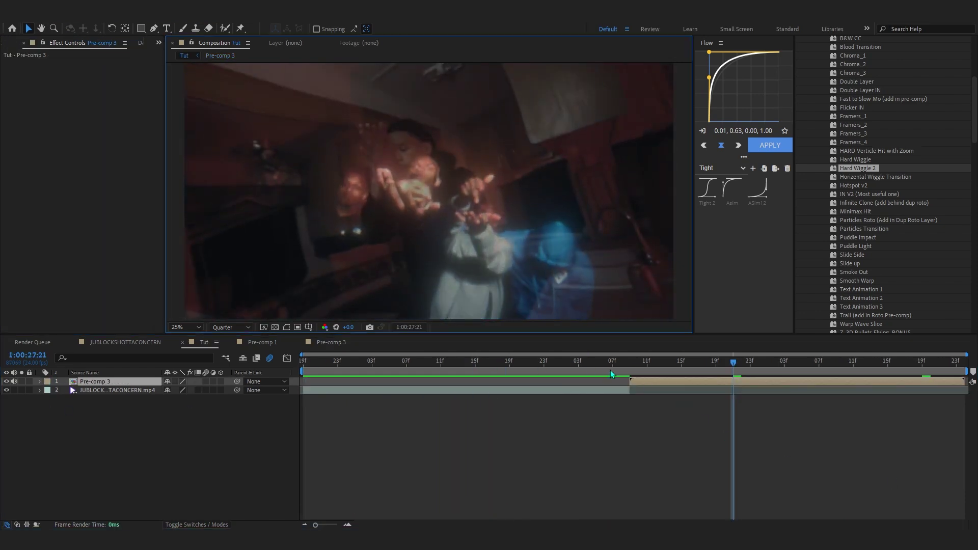
pyautogui.press('space')
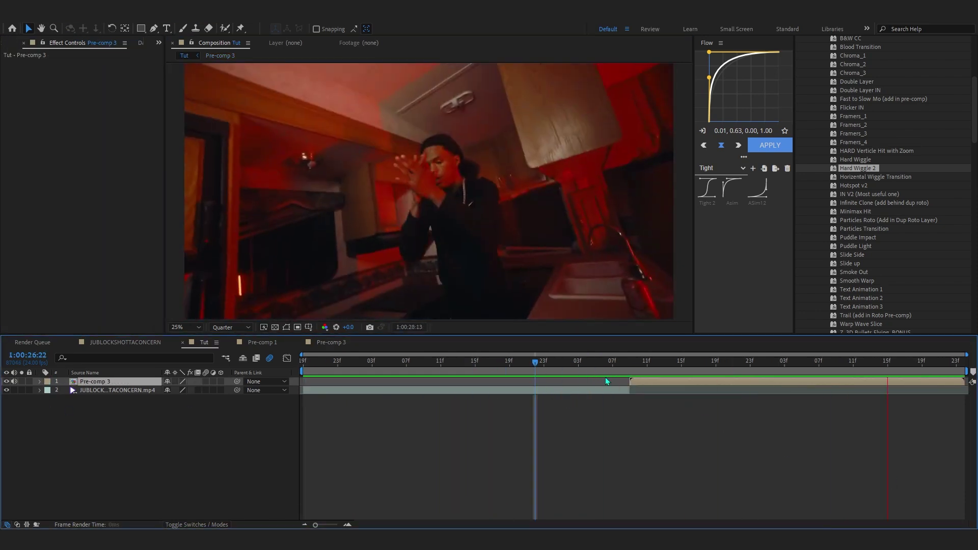
# - Add a new adjustment layer above the pre-comp in the Tut composition, just before the cut
pyautogui.click(599, 362)
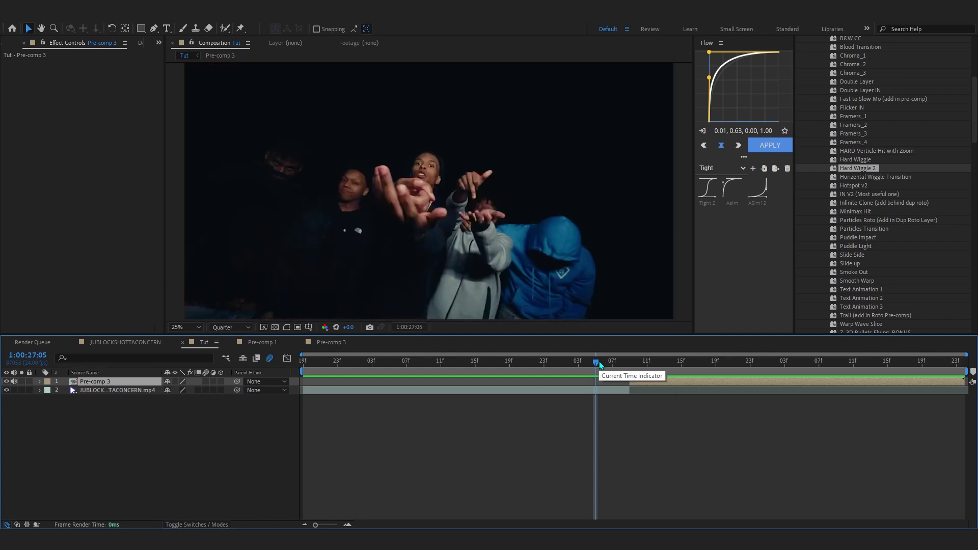
pyautogui.moveTo(599, 362); pyautogui.dragTo(611, 361)
pyautogui.rightClick(586, 462)
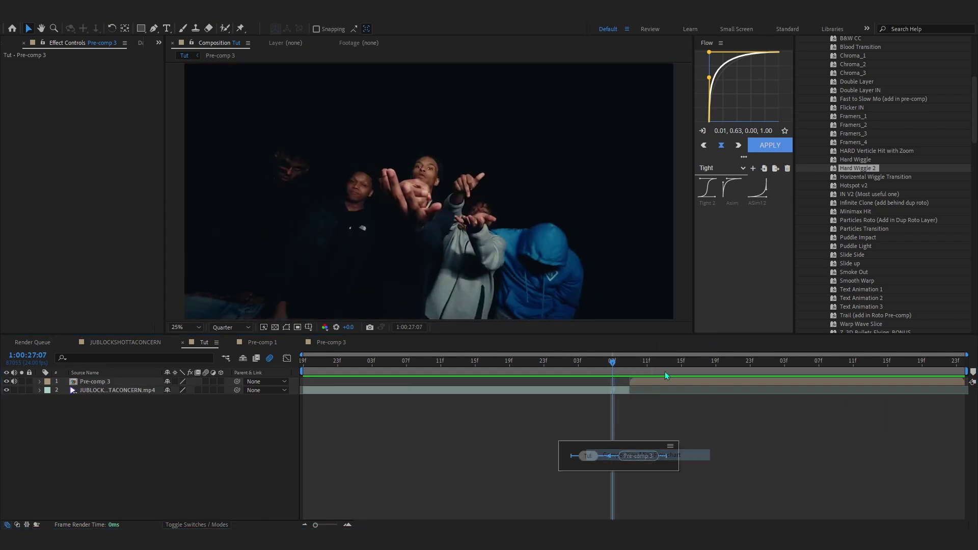
pyautogui.rightClick(622, 422)
pyautogui.moveTo(665, 300)
pyautogui.click(789, 383)
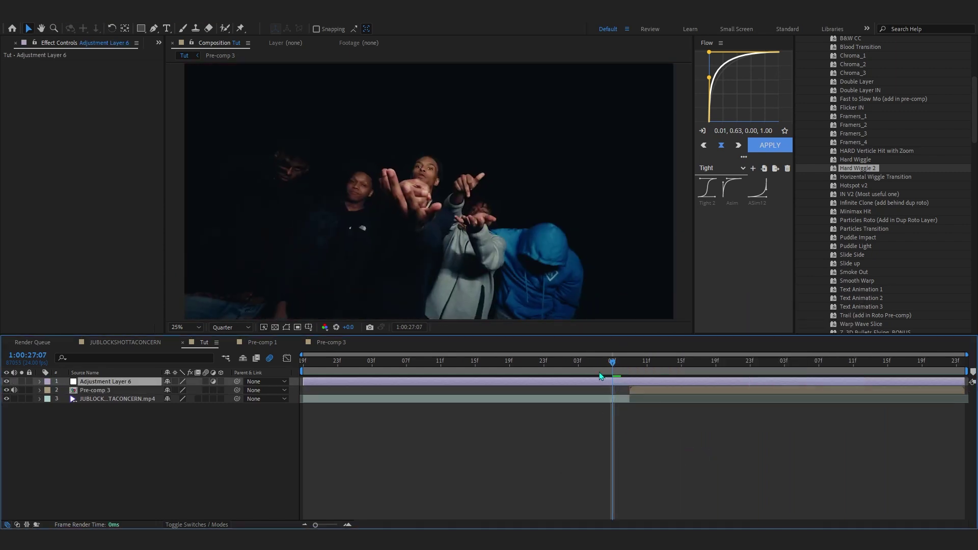
# - Apply the Framers_4 user preset to the new adjustment layer at 1:00:27:03
pyautogui.scroll(2, 880, 99)
pyautogui.scroll(2, 873, 179)
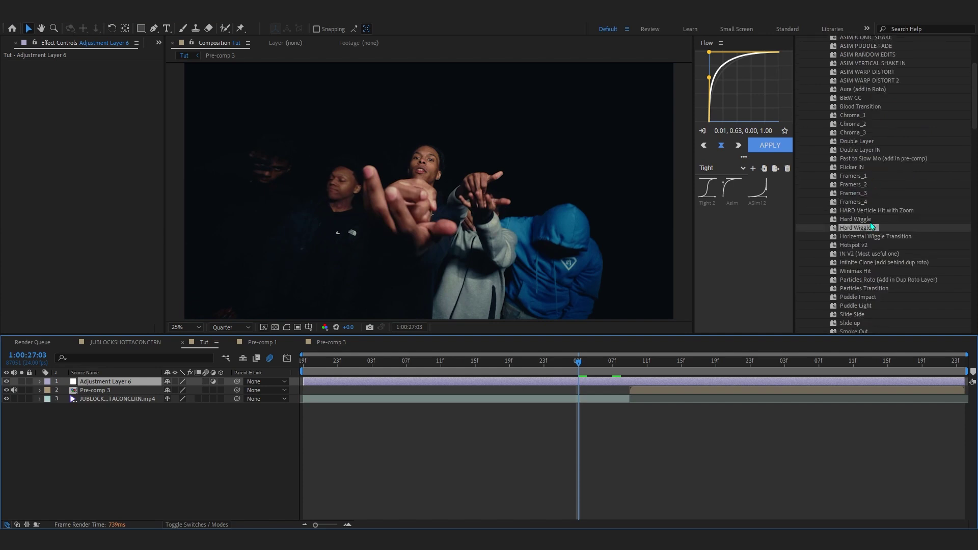
pyautogui.click(846, 194)
pyautogui.doubleClick(849, 203)
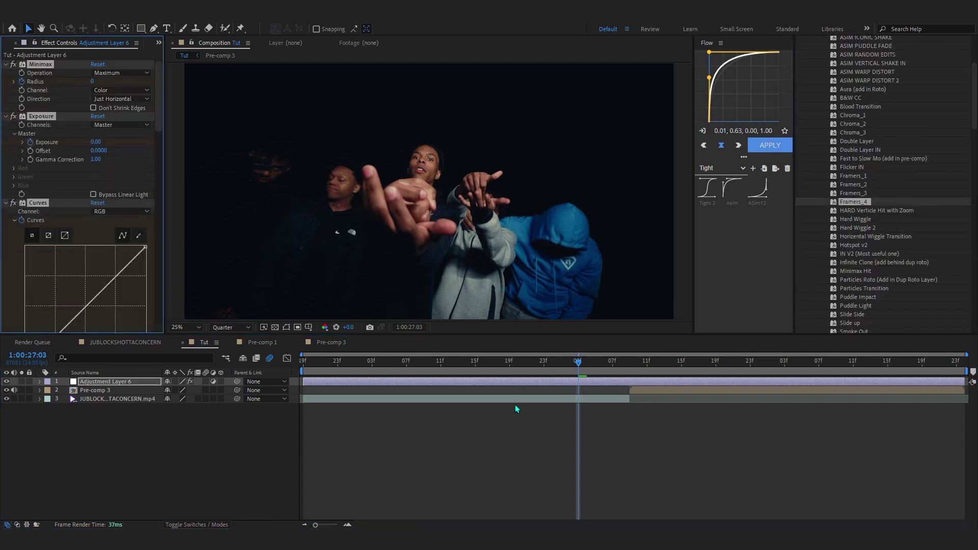
# - Reveal the adjustment layer's keyframes and preview the preset leading into the cut from around 1:00:27:02
pyautogui.press('u')
pyautogui.click(617, 366)
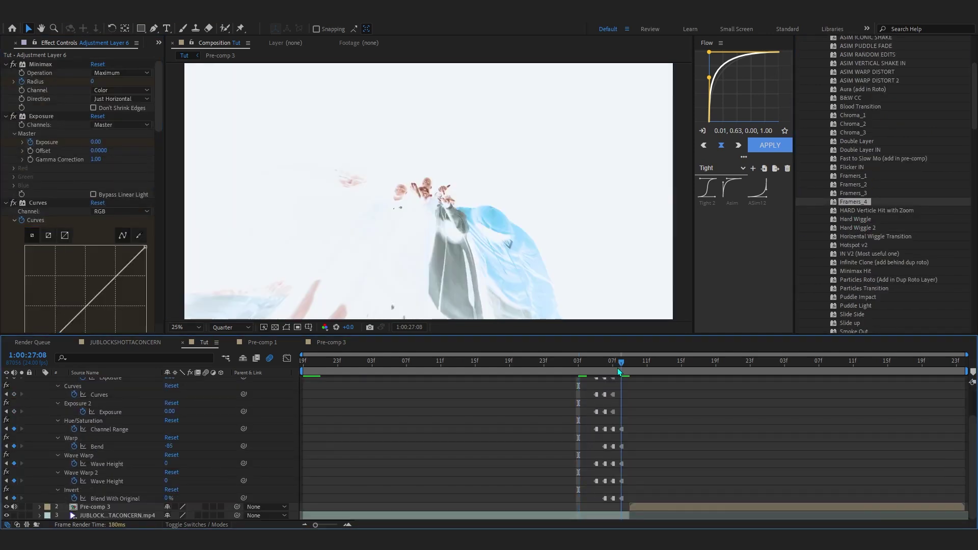
pyautogui.moveTo(616, 368); pyautogui.dragTo(579, 380)
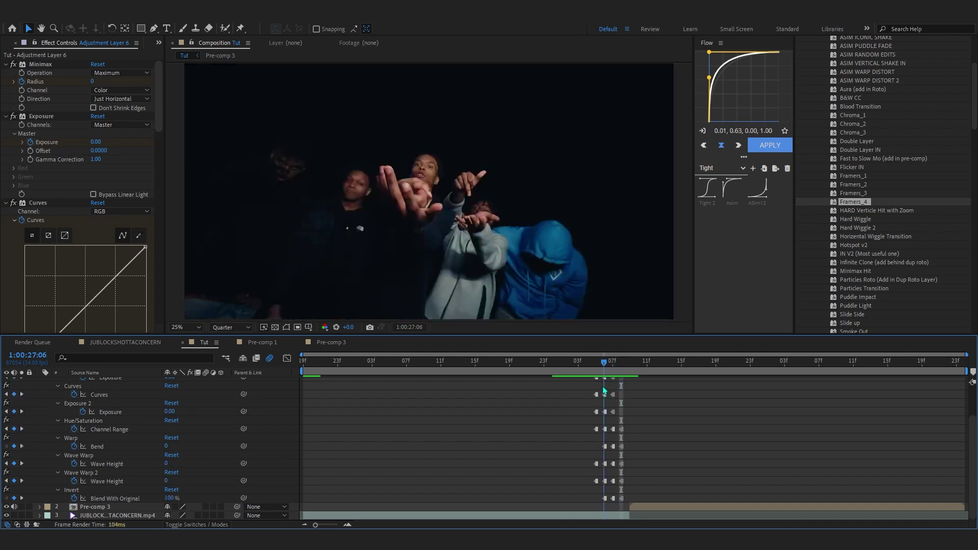
pyautogui.press('space')
pyautogui.click(591, 371)
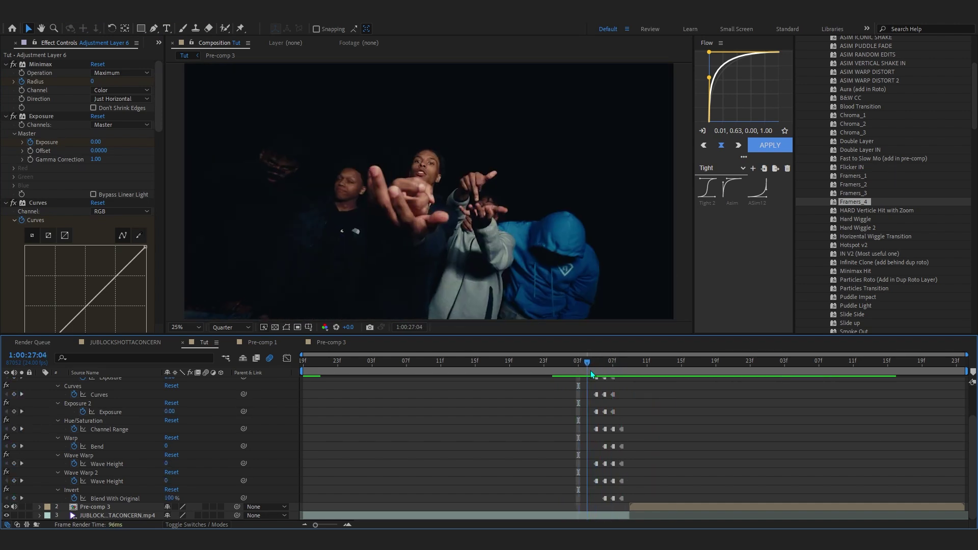
pyautogui.moveTo(616, 379); pyautogui.dragTo(585, 400)
pyautogui.click(576, 369)
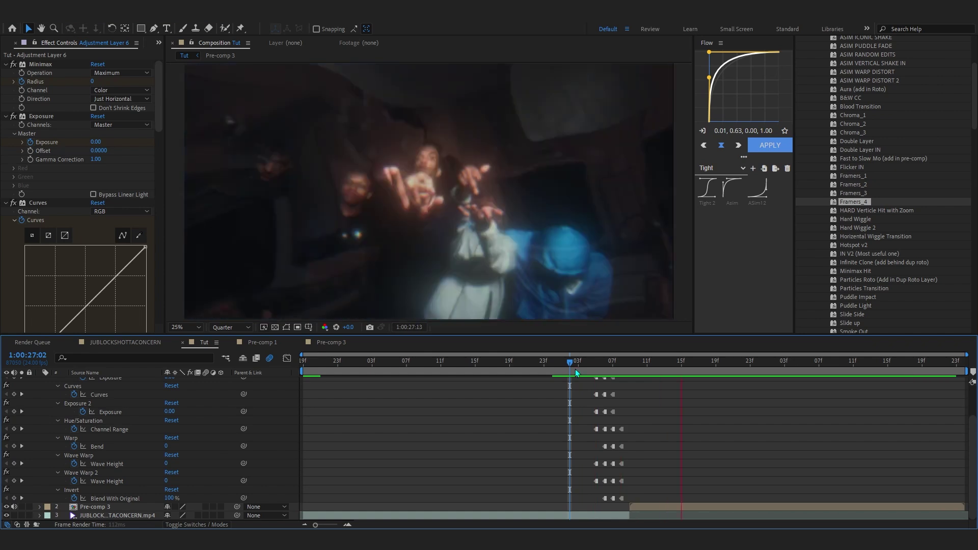